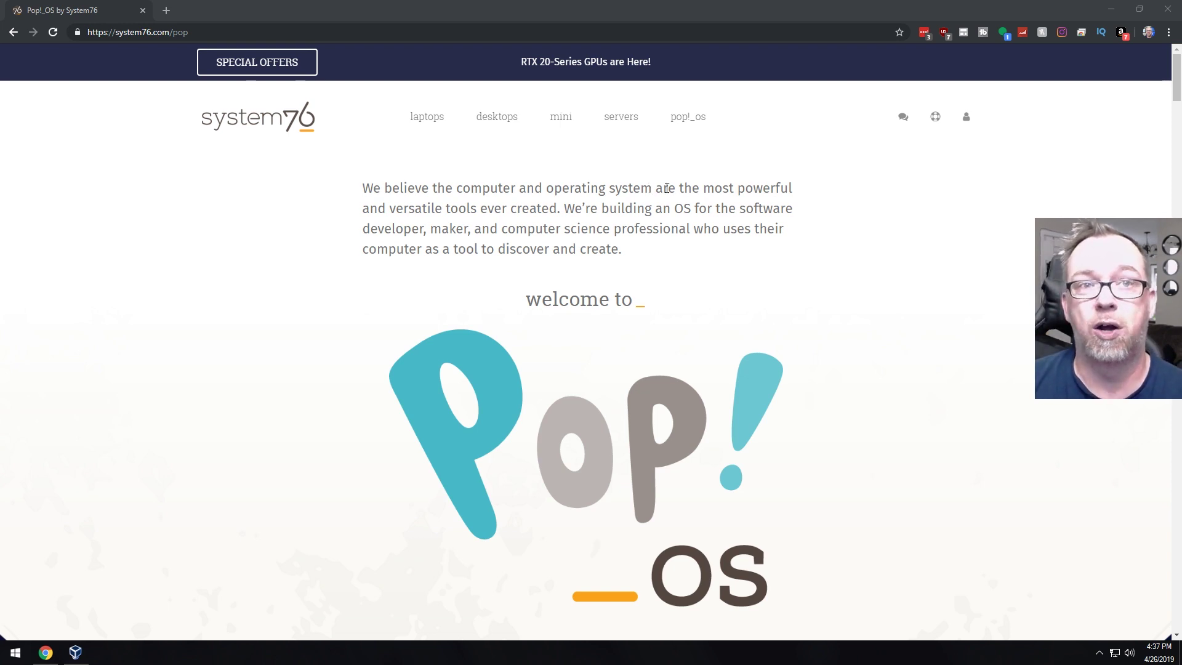
Step: Open the download options for Pop!_OS 19.04 and read the note about the NVIDIA ISO
scroll(611, 246, down, 6)
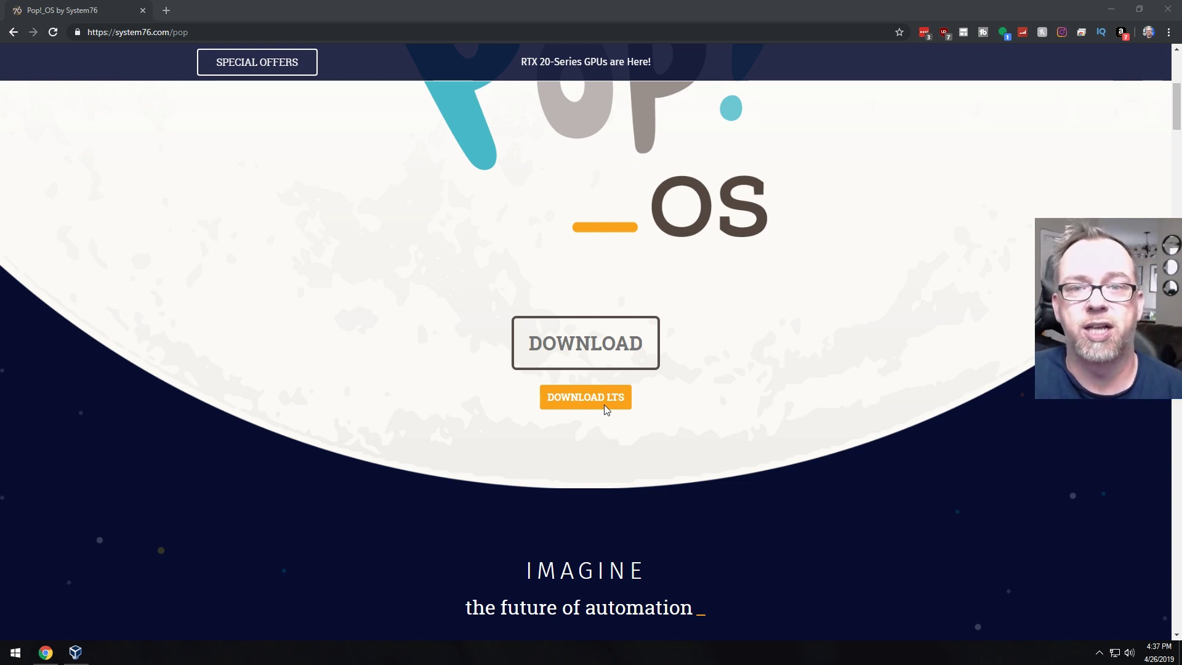
click(600, 358)
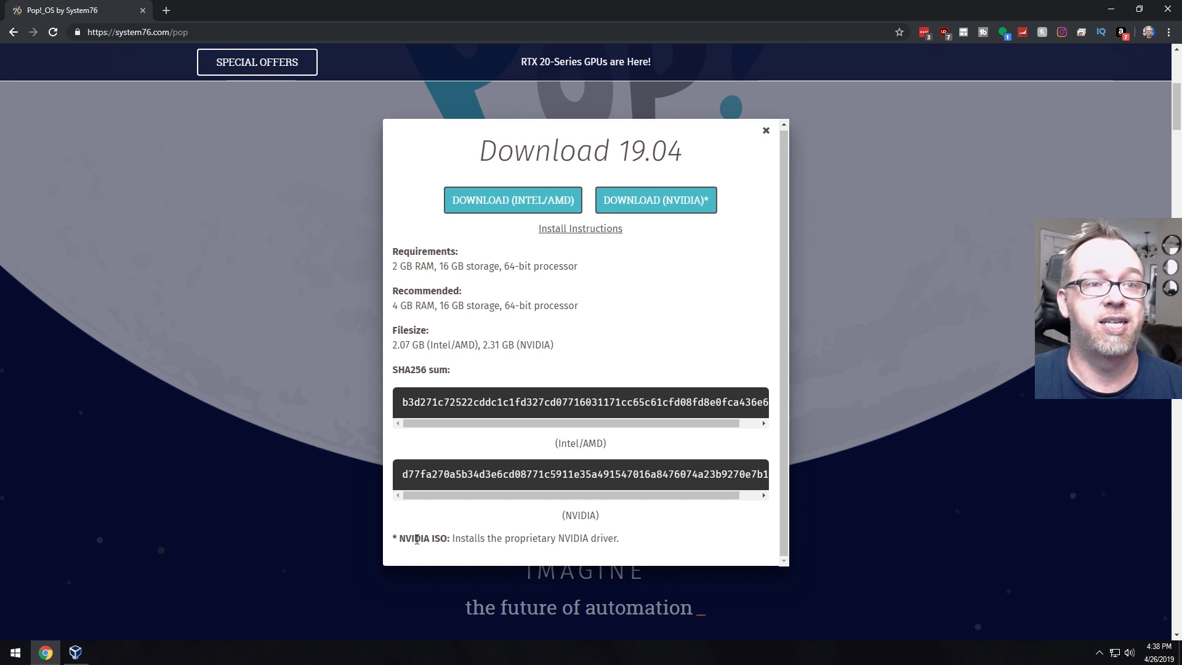
drag(405, 539, 575, 540)
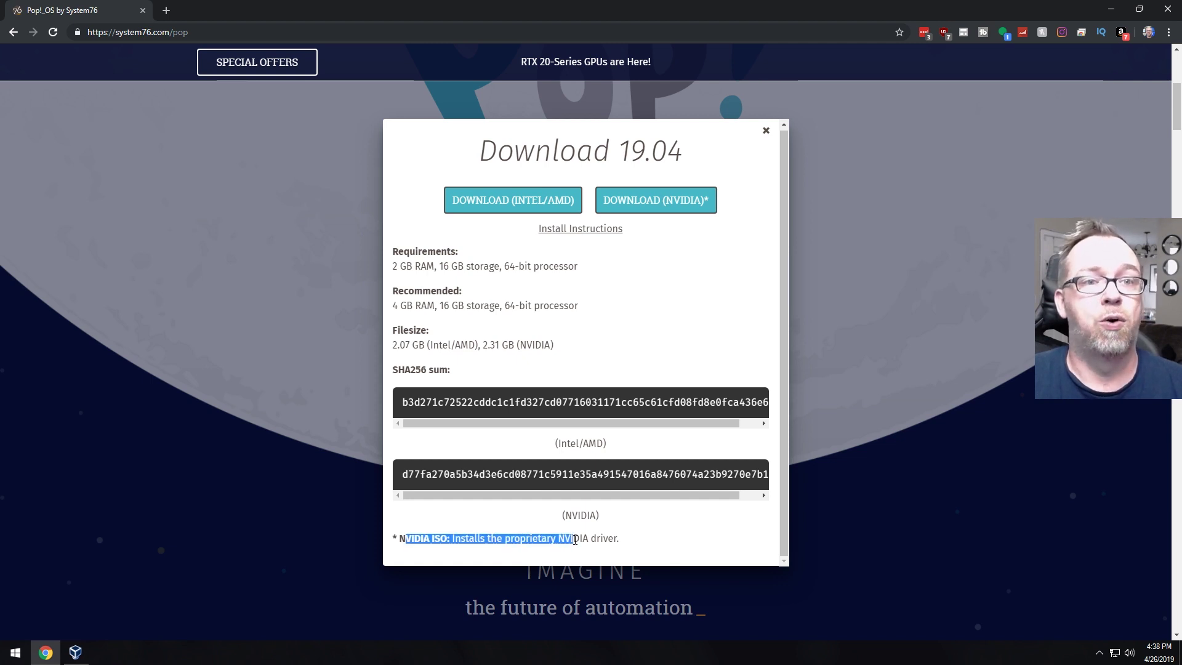
click(504, 540)
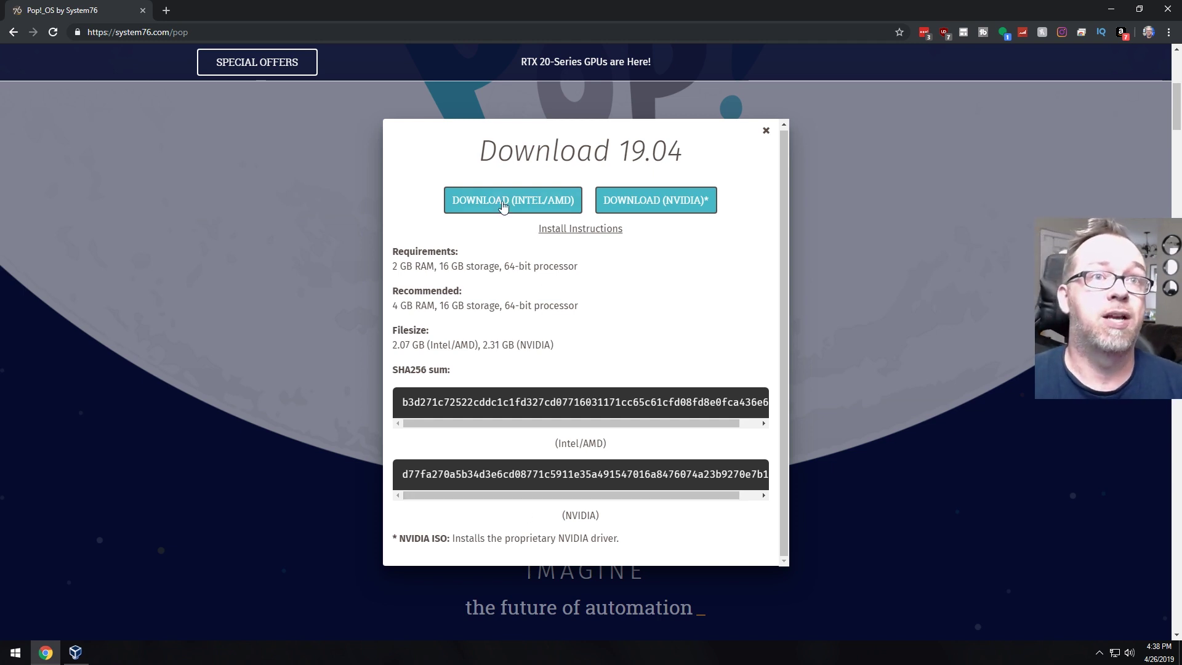
Step: Start the Intel/AMD download of Pop!_OS 19.04 and cancel it
click(545, 210)
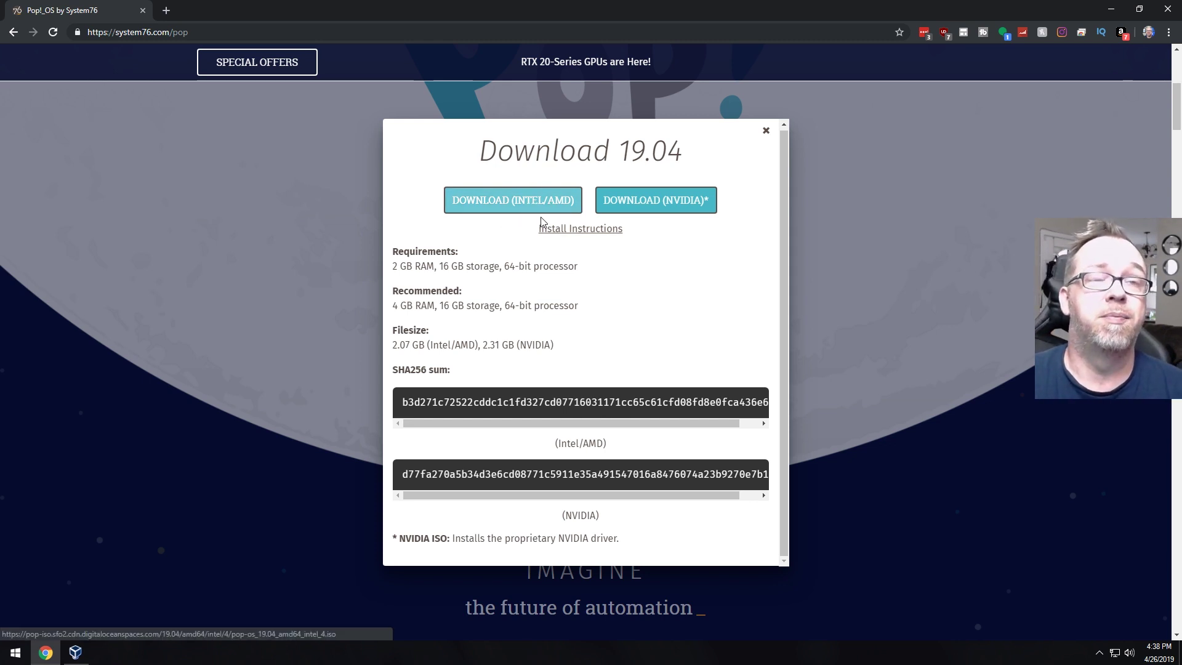
click(503, 201)
right_click(76, 631)
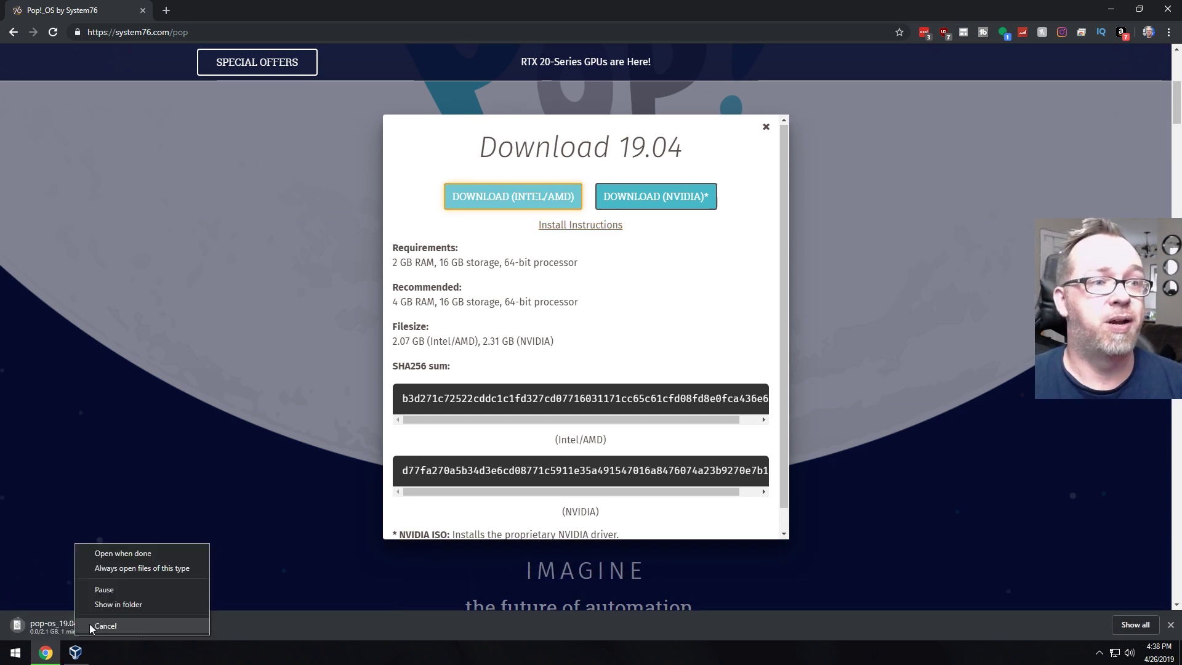
click(101, 623)
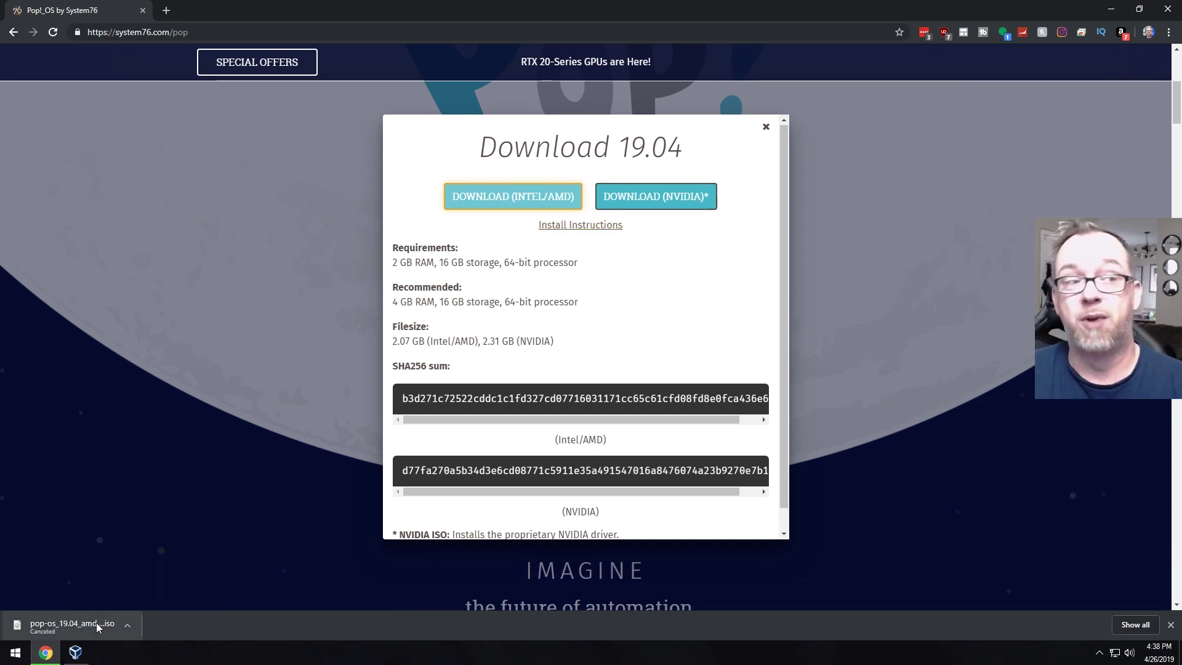
click(1170, 624)
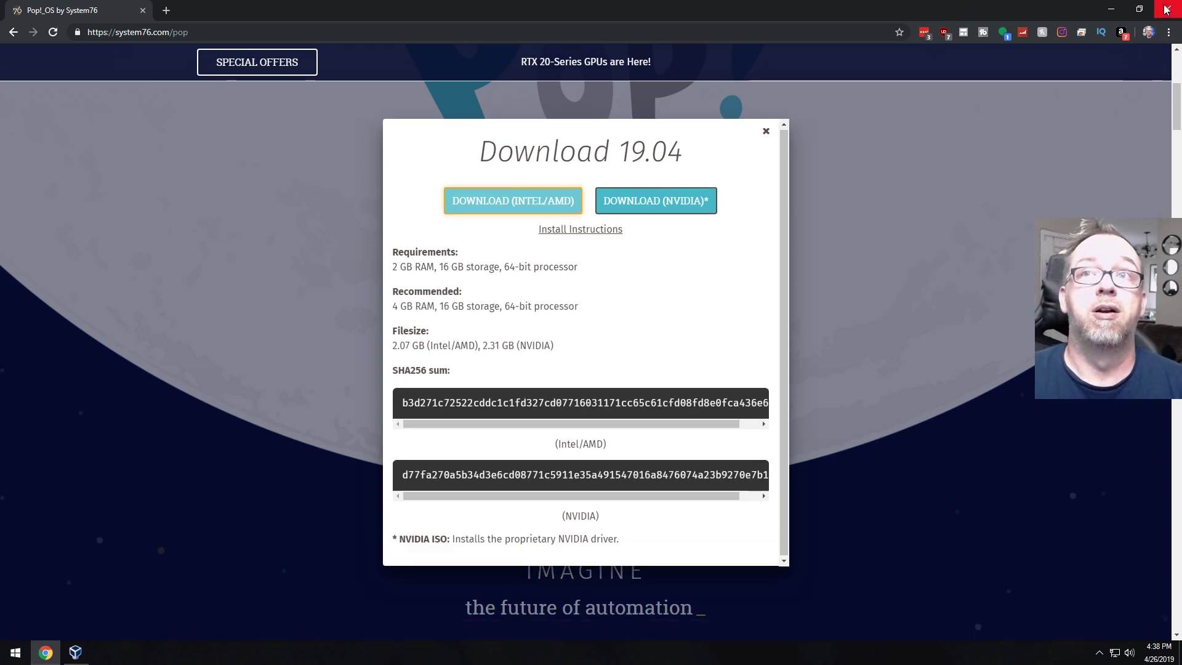
Step: Look at the virtual machine list in VirtualBox, then return to the Pop!_OS download page in Chrome and review the minimum requirements
click(1111, 9)
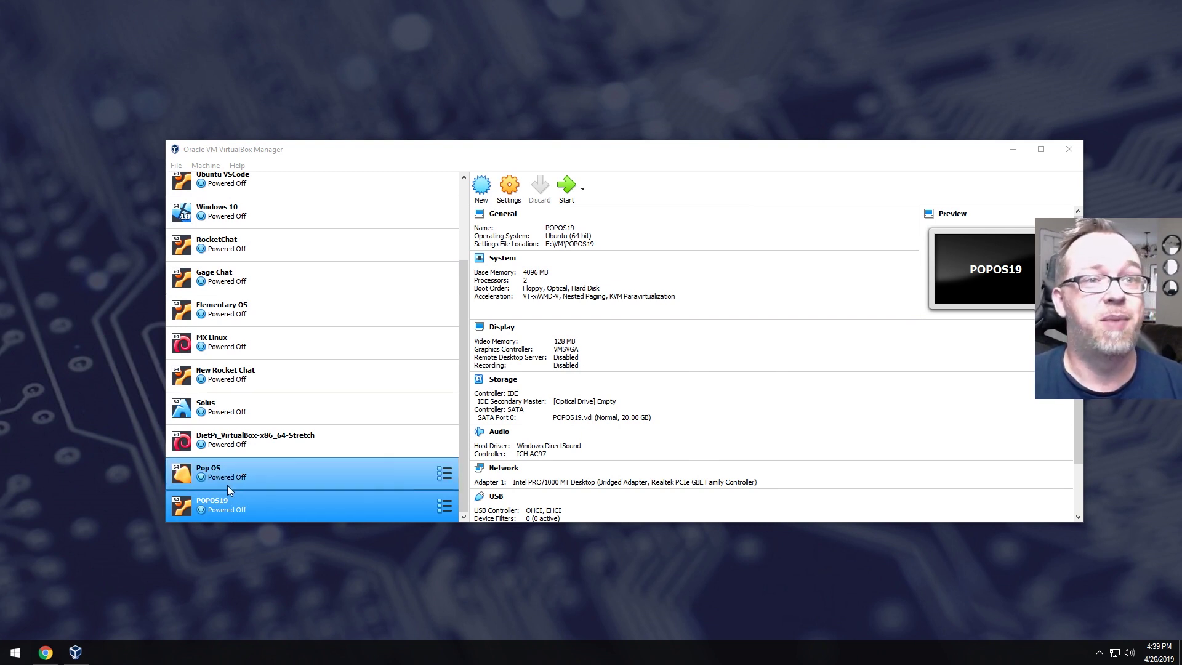
click(46, 652)
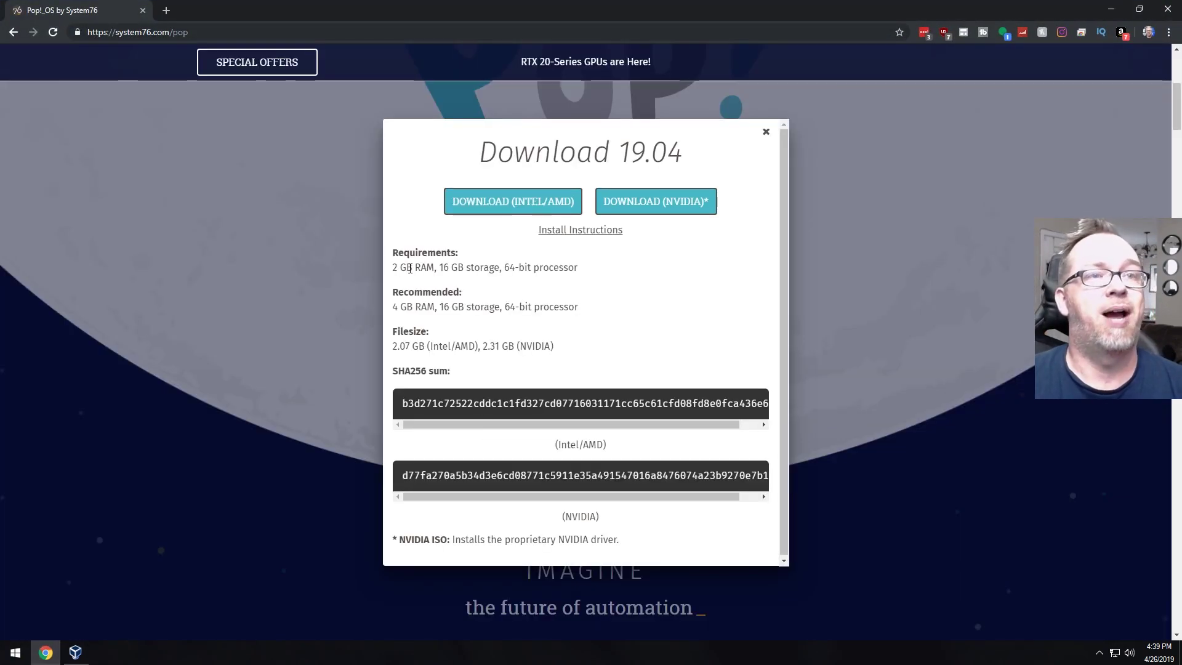
drag(394, 253, 583, 271)
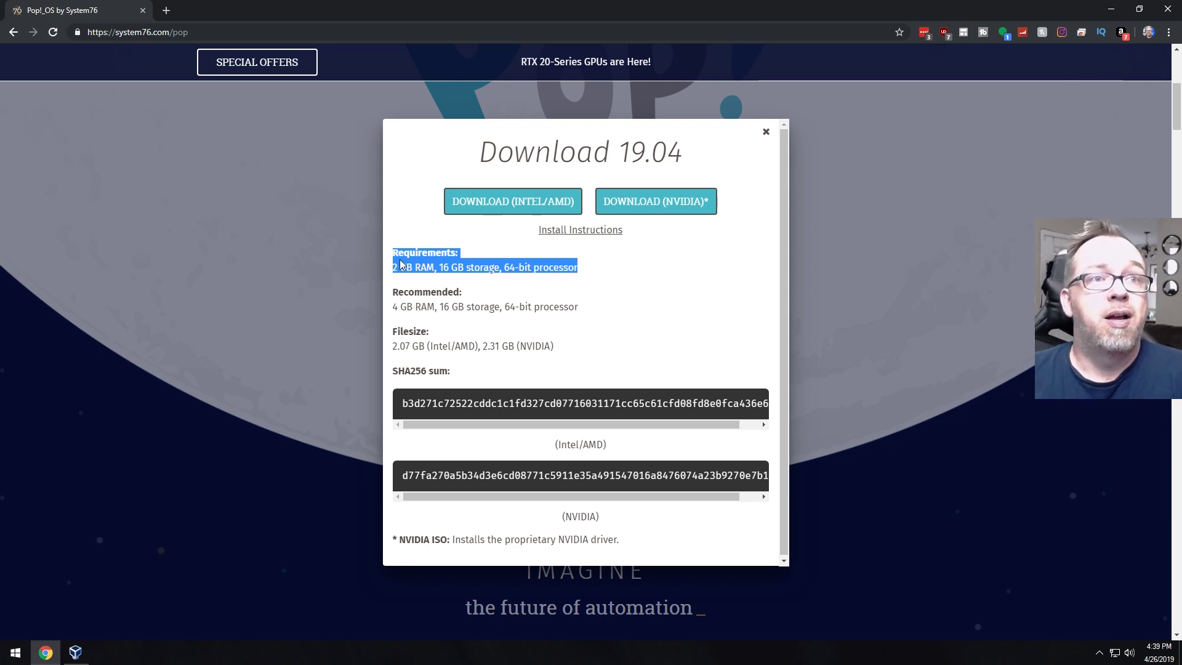
click(397, 285)
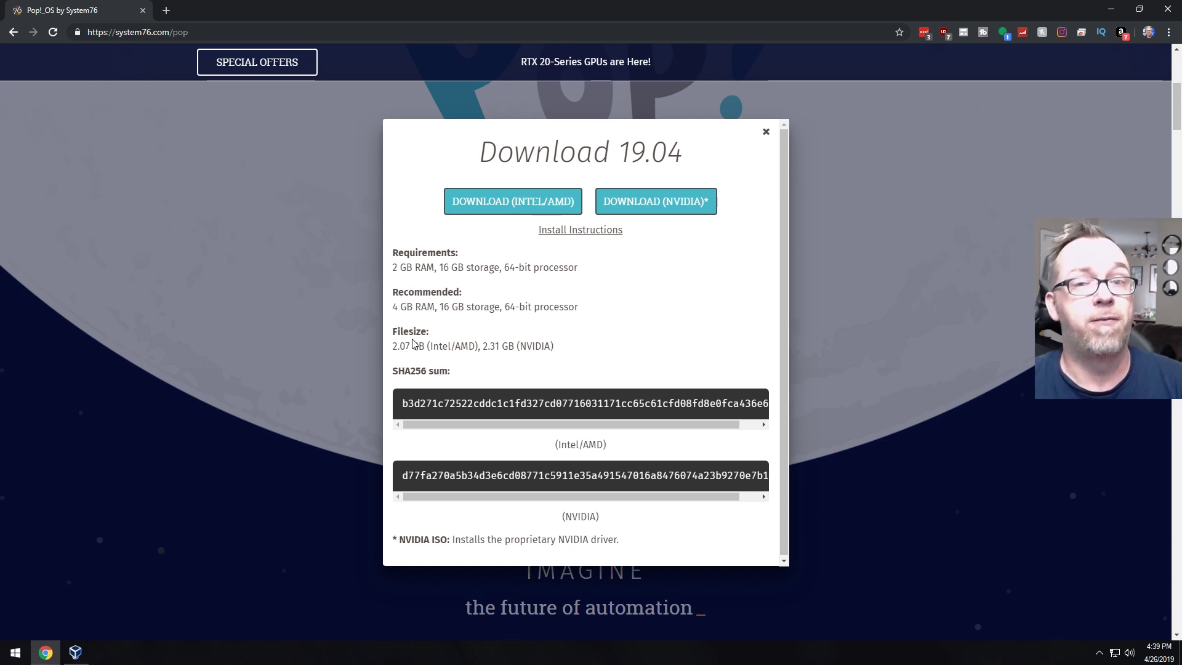
Step: Switch to VirtualBox and begin a new virtual machine named POP!_OS YouTube with type Linux and version Ubuntu (64-bit)
click(1111, 9)
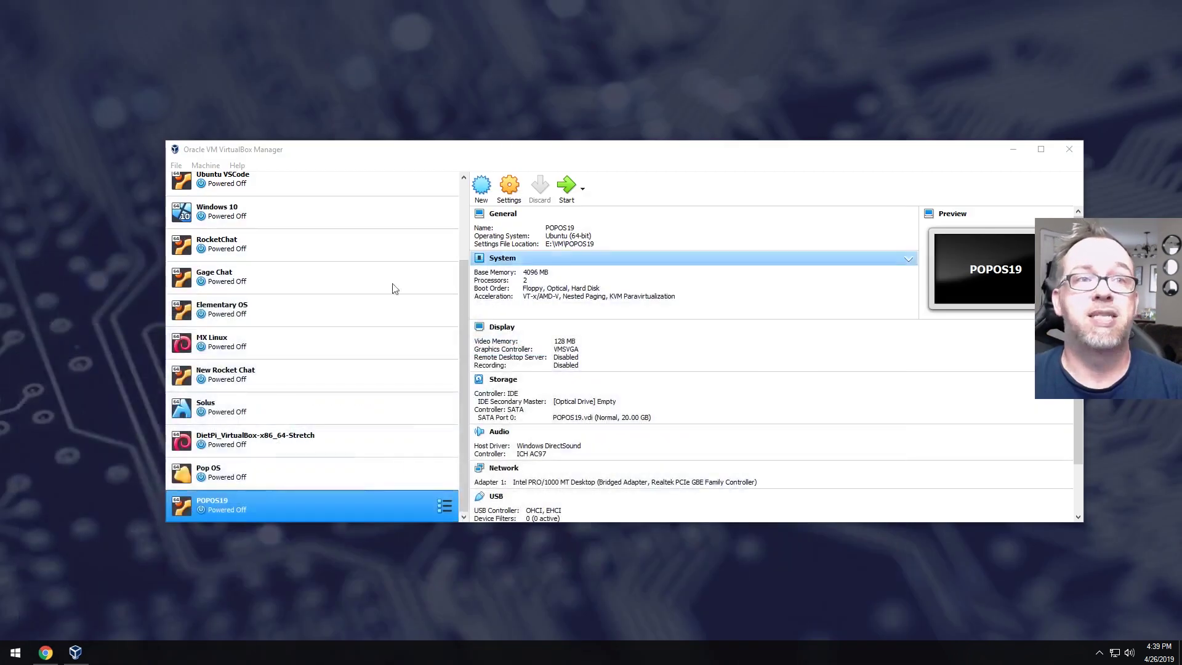
click(482, 188)
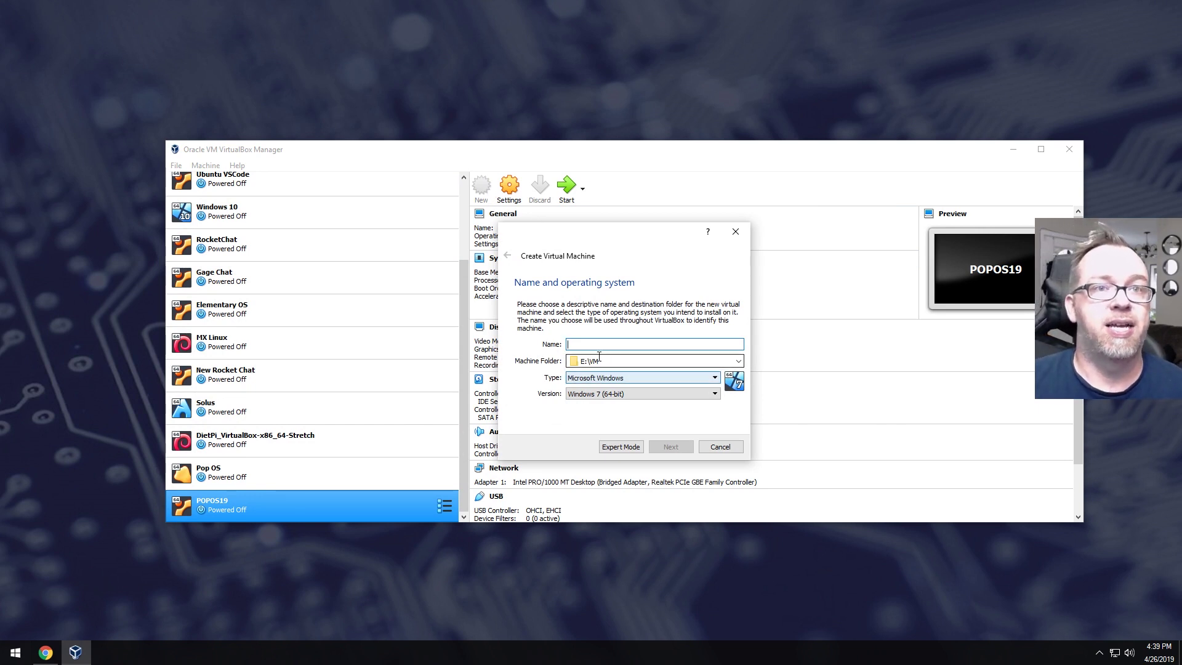
text(O)
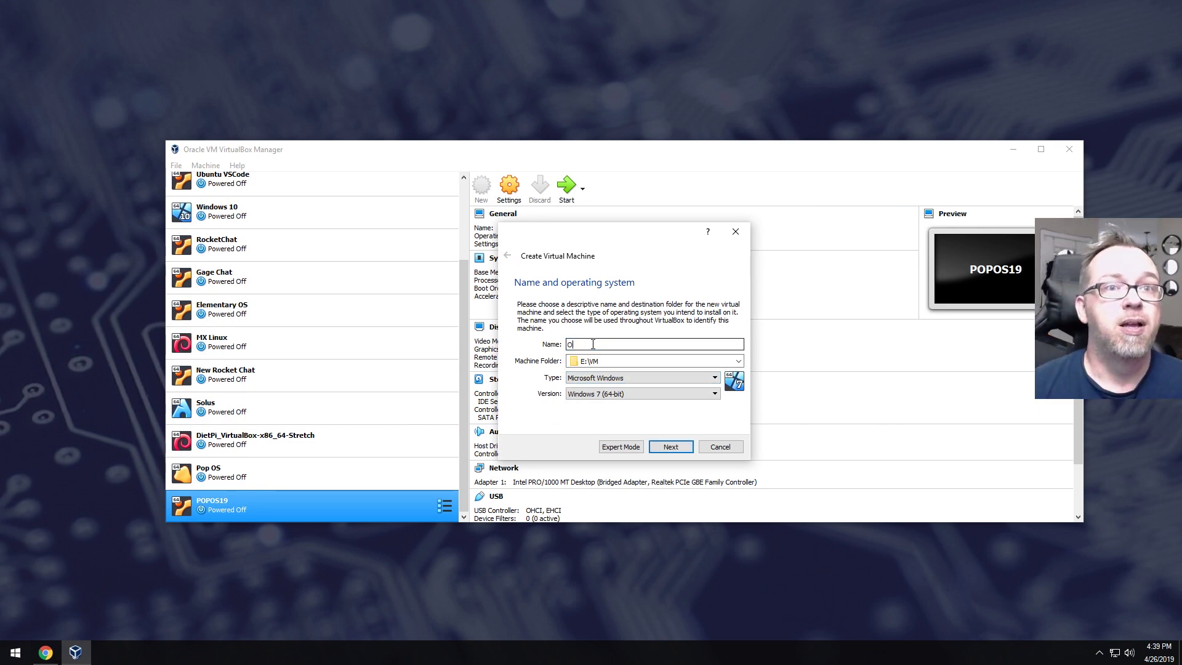
key(BackSpace)
text(P!)
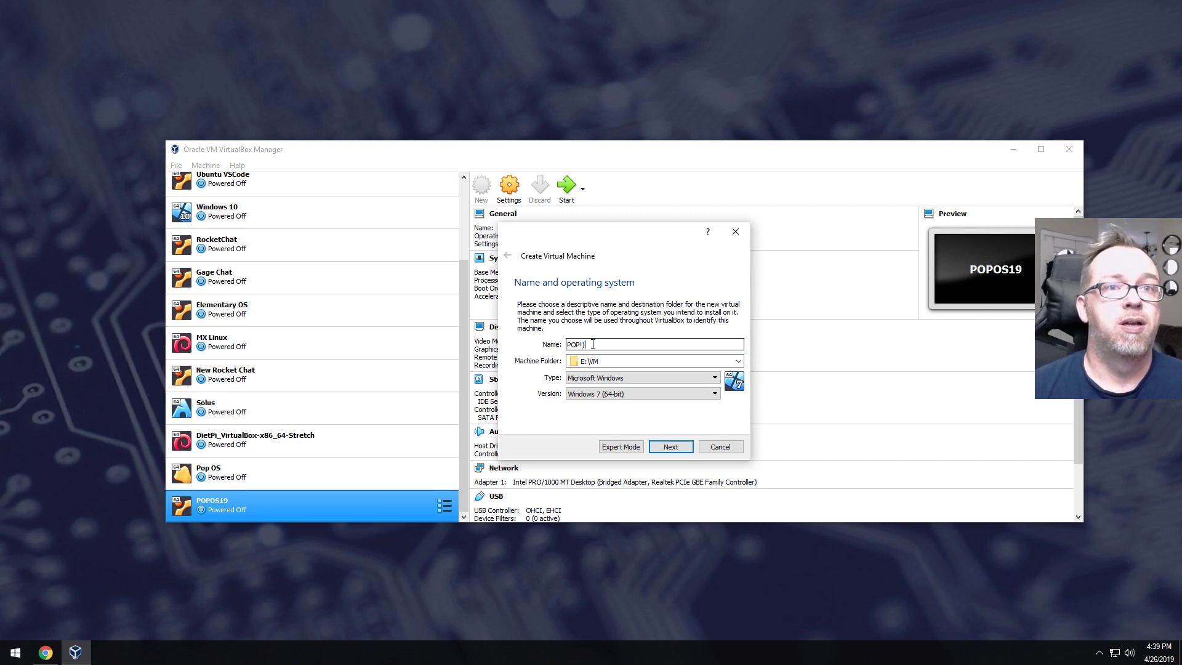
text(OP!_OS)
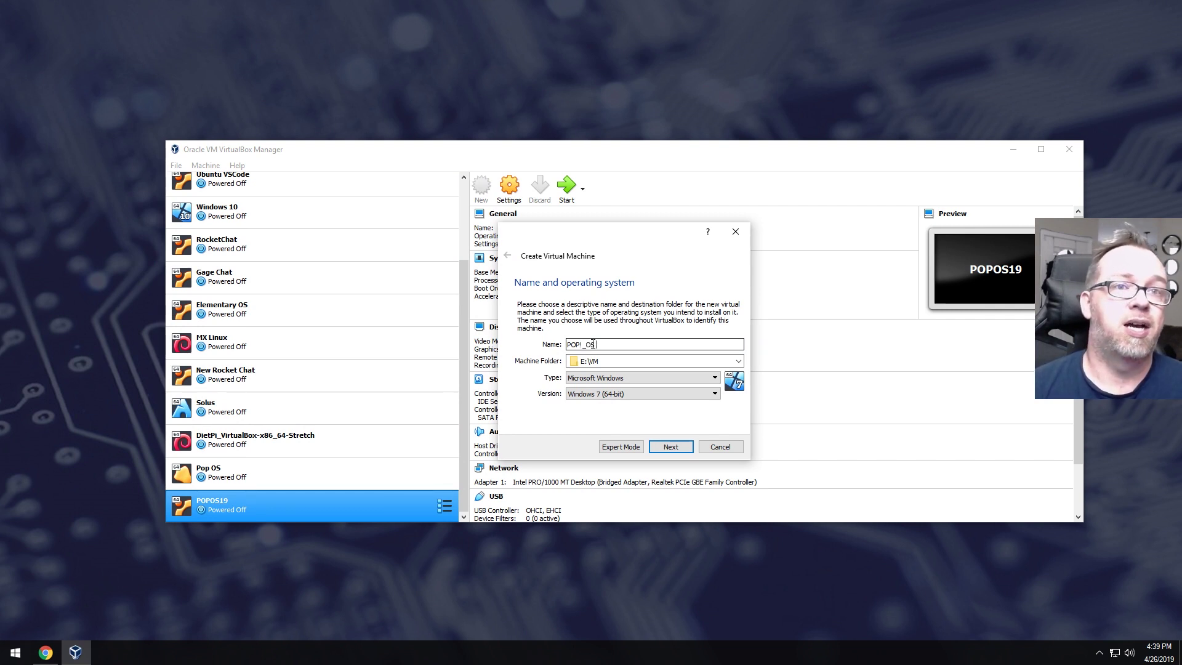
text( YouTube)
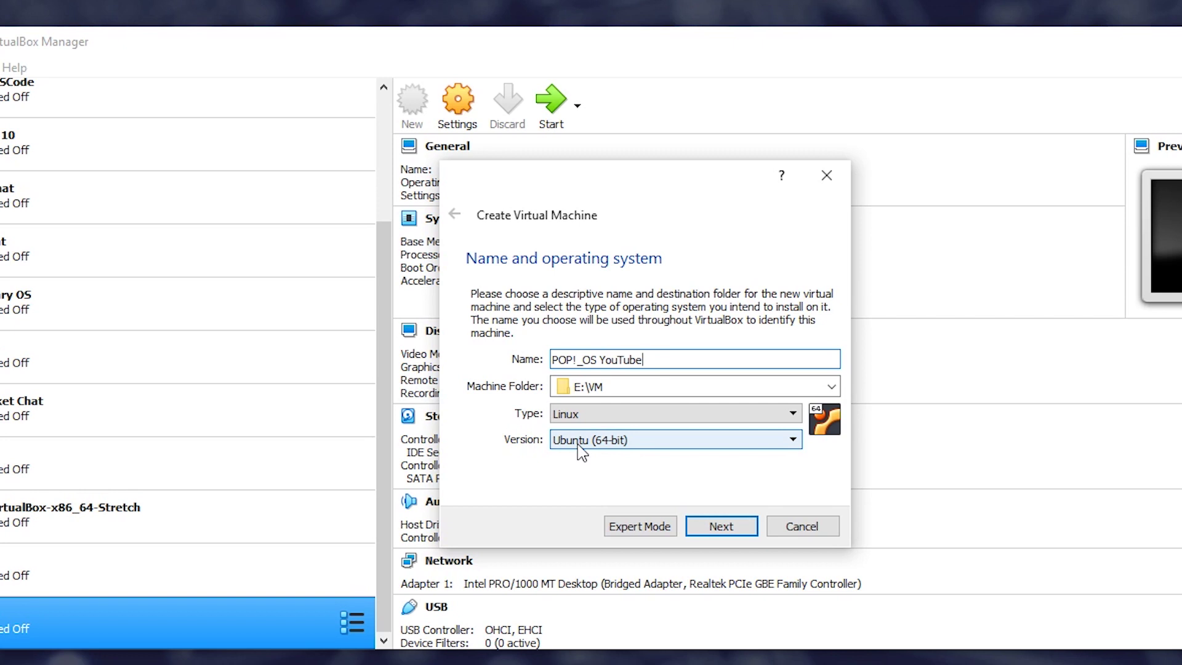
click(698, 525)
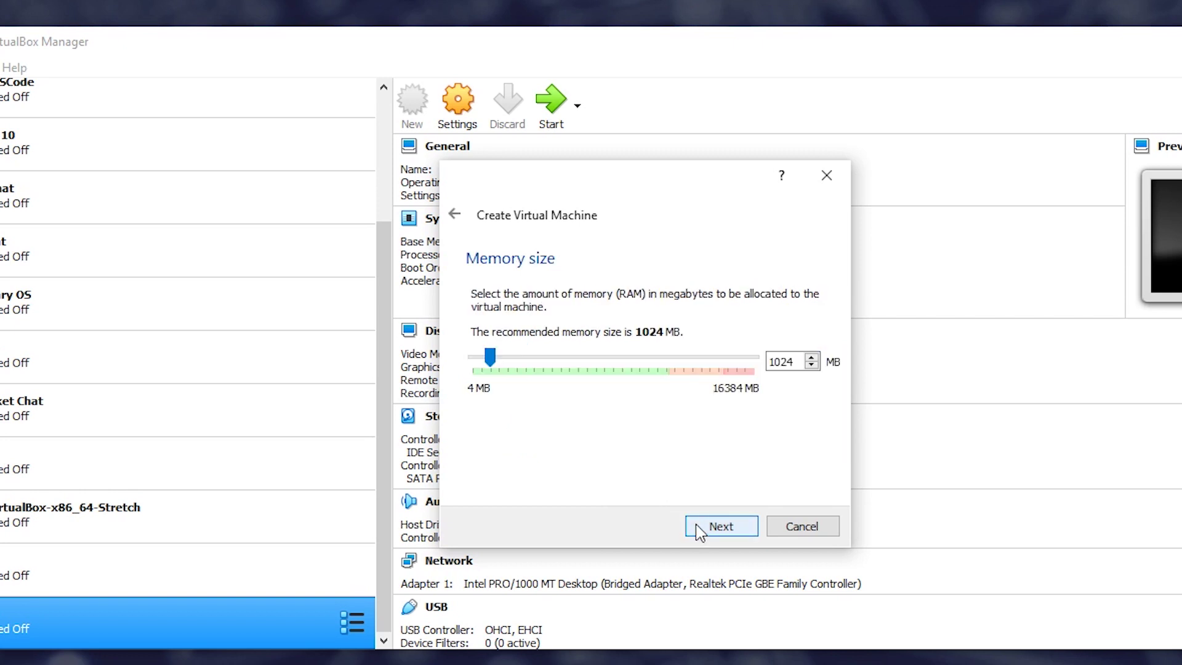
Step: Set the new virtual machine's memory size to 4096 MB
double_click(782, 362)
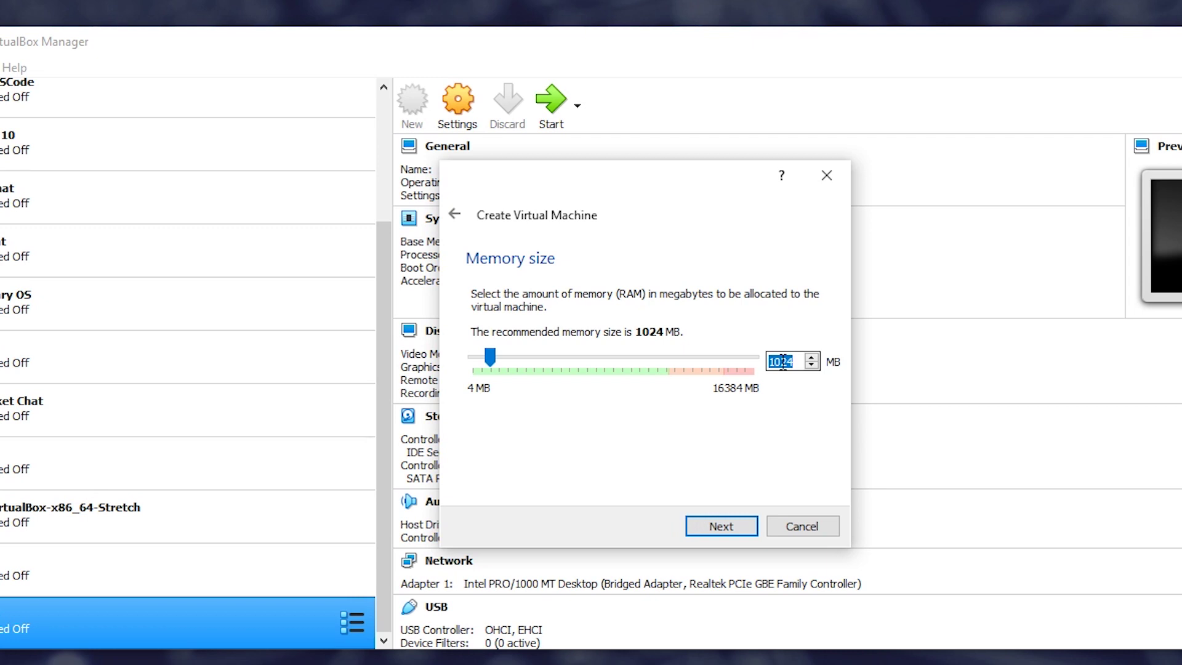
text(4096)
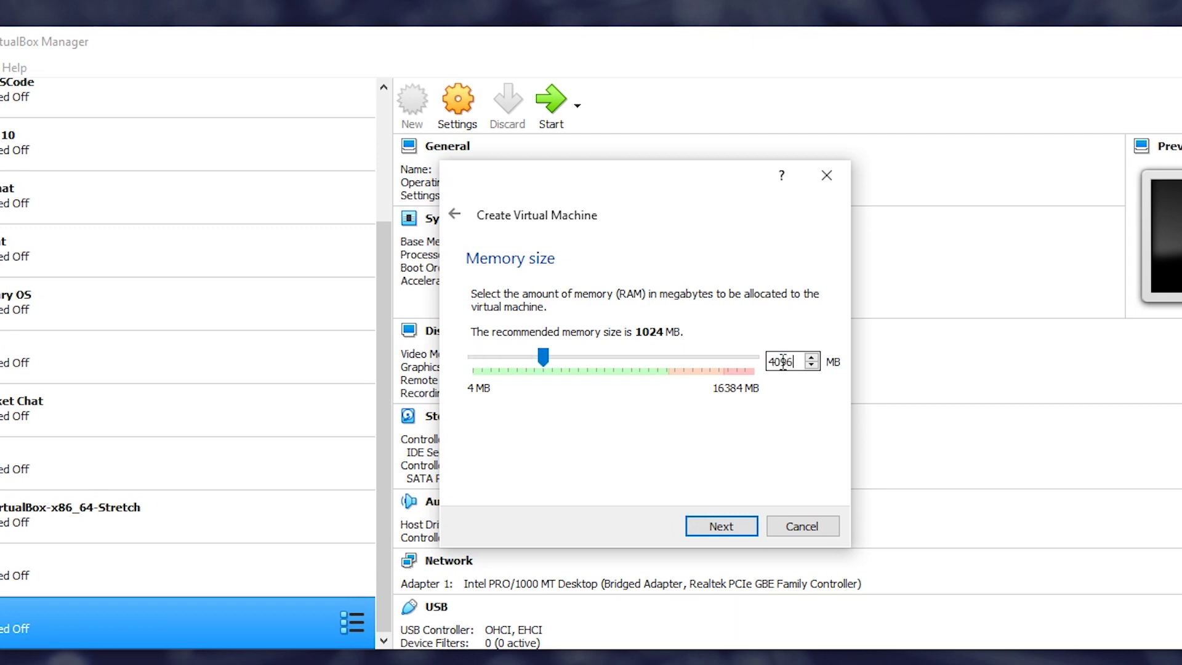
click(714, 529)
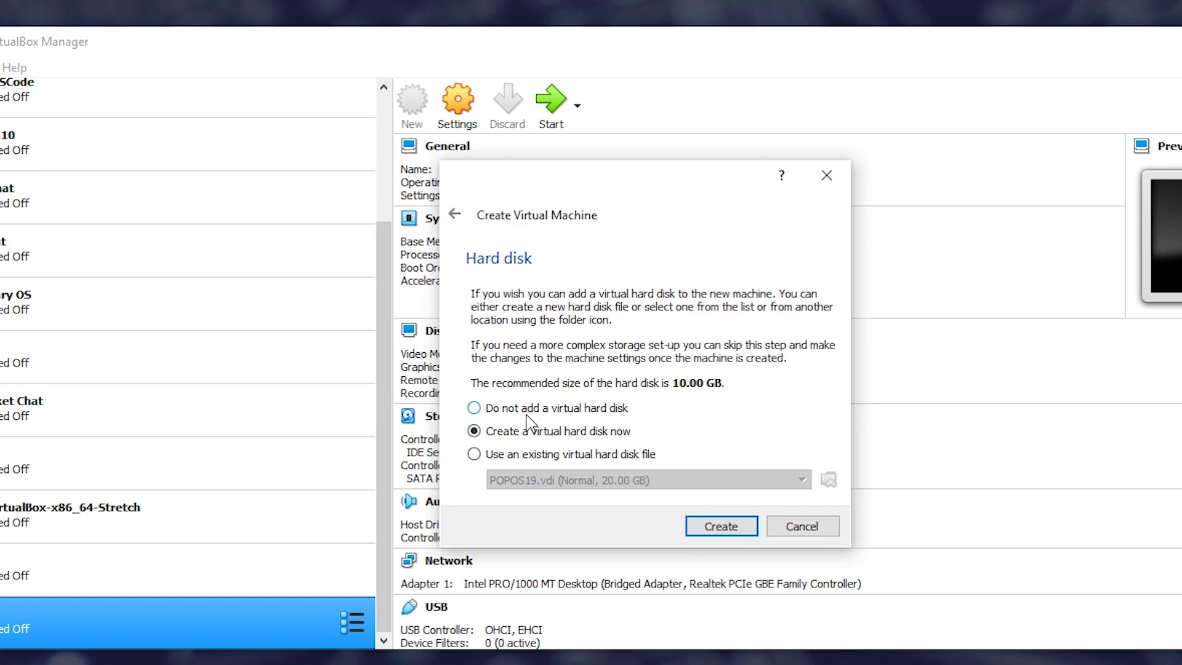
Step: Choose to create a virtual hard disk now, as a dynamically allocated VDI (VirtualBox Disk Image)
click(711, 535)
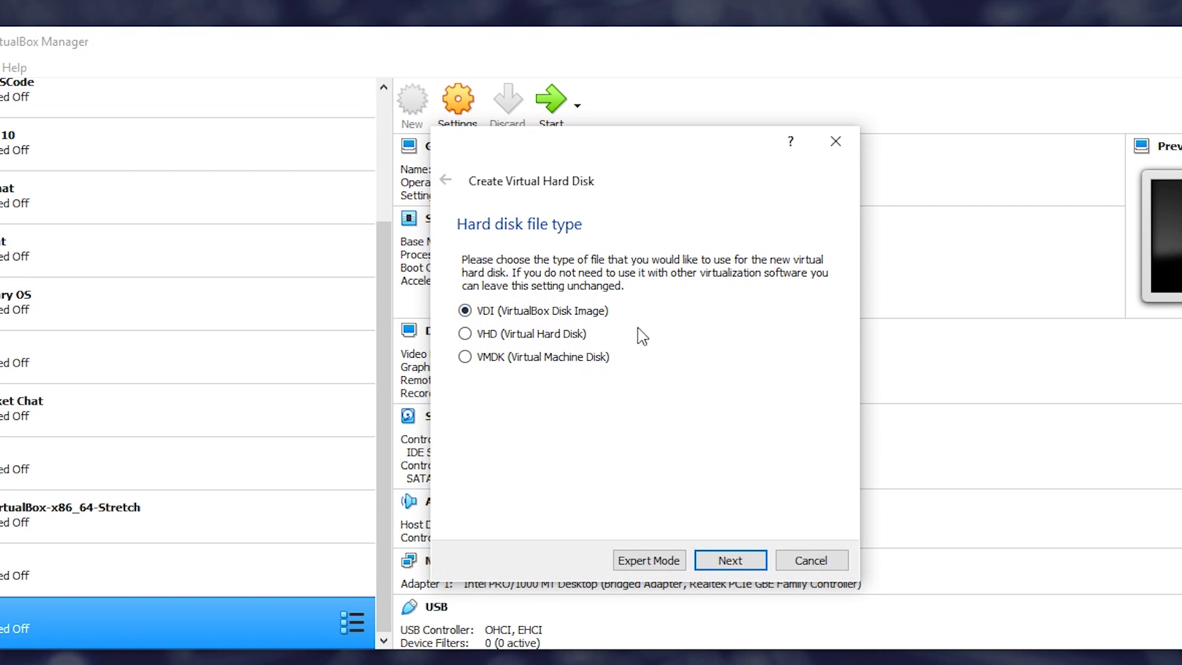
click(731, 561)
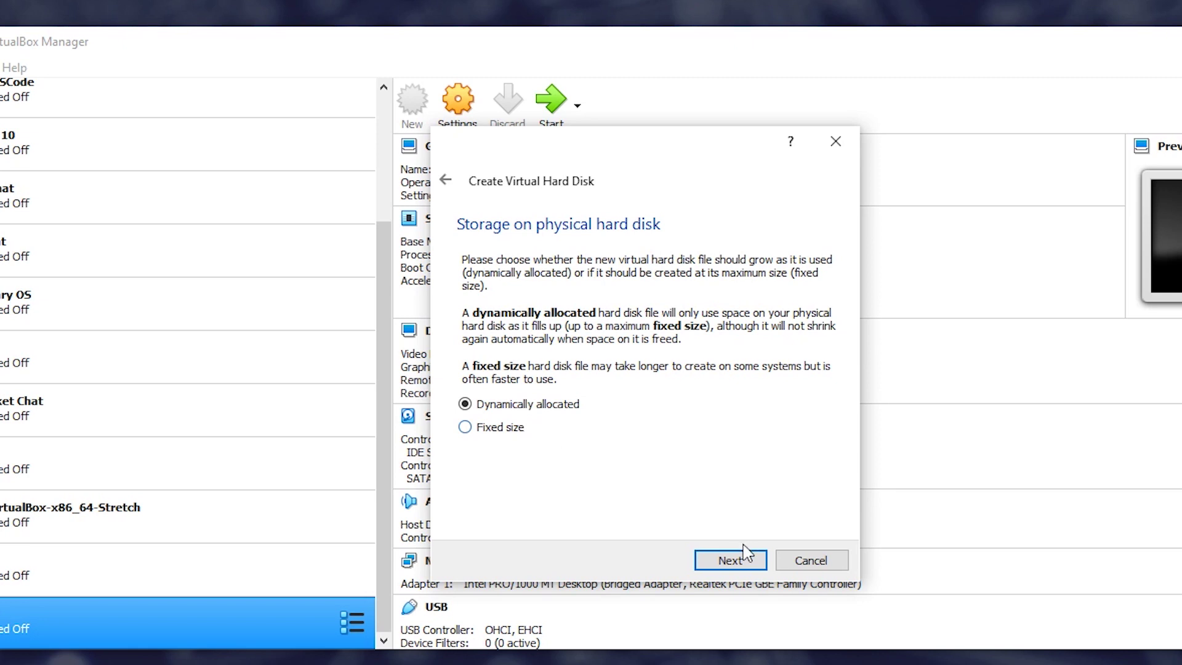
click(738, 561)
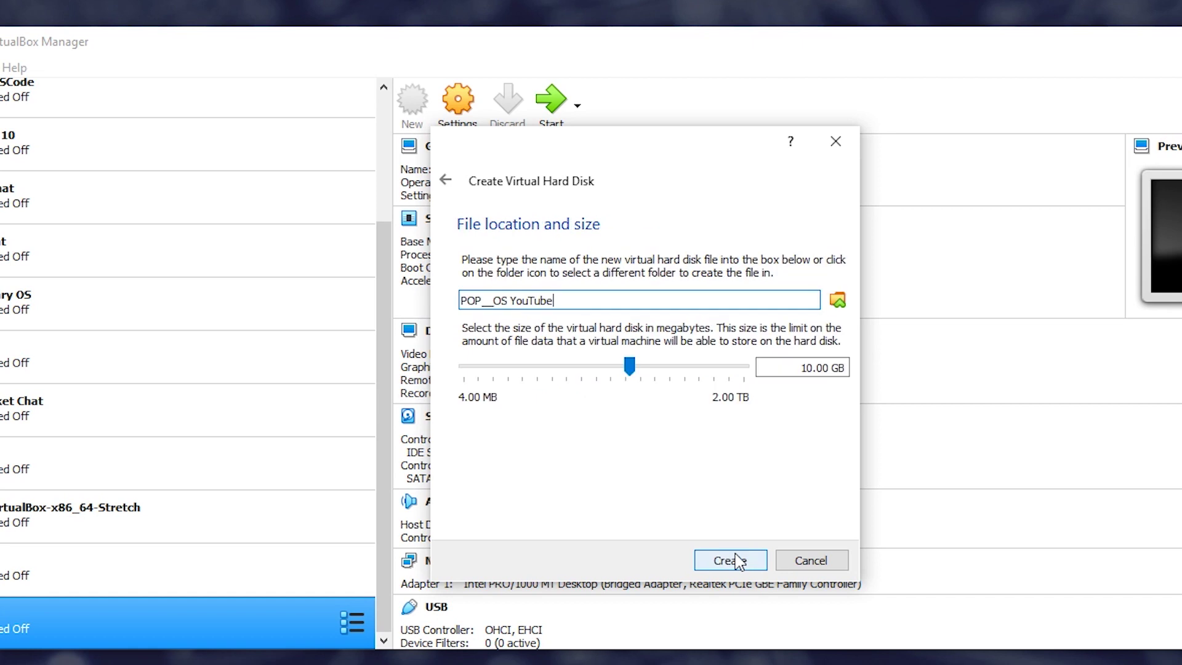
Step: Set the virtual hard disk size to 50 GB, keep the file name POP__OS YouTube, and create the disk
drag(492, 299, 501, 299)
click(491, 300)
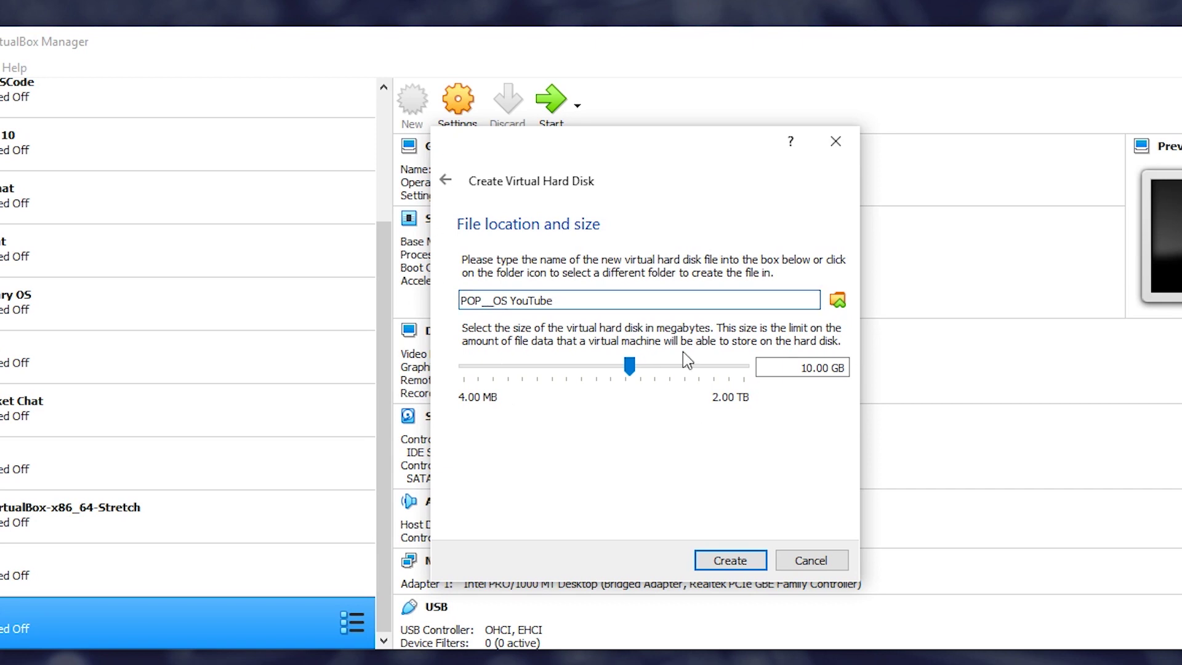
double_click(808, 368)
text(5801)
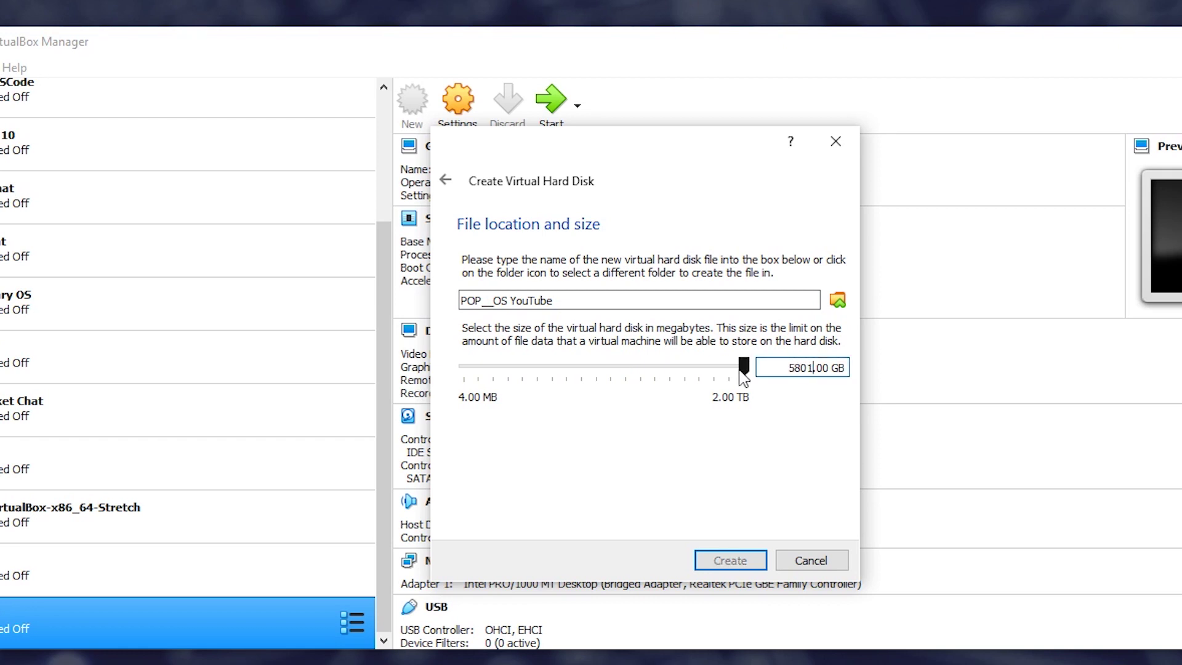
key(BackSpace)
key(BackSpace)
key(BackSpace)
text(0)
click(736, 571)
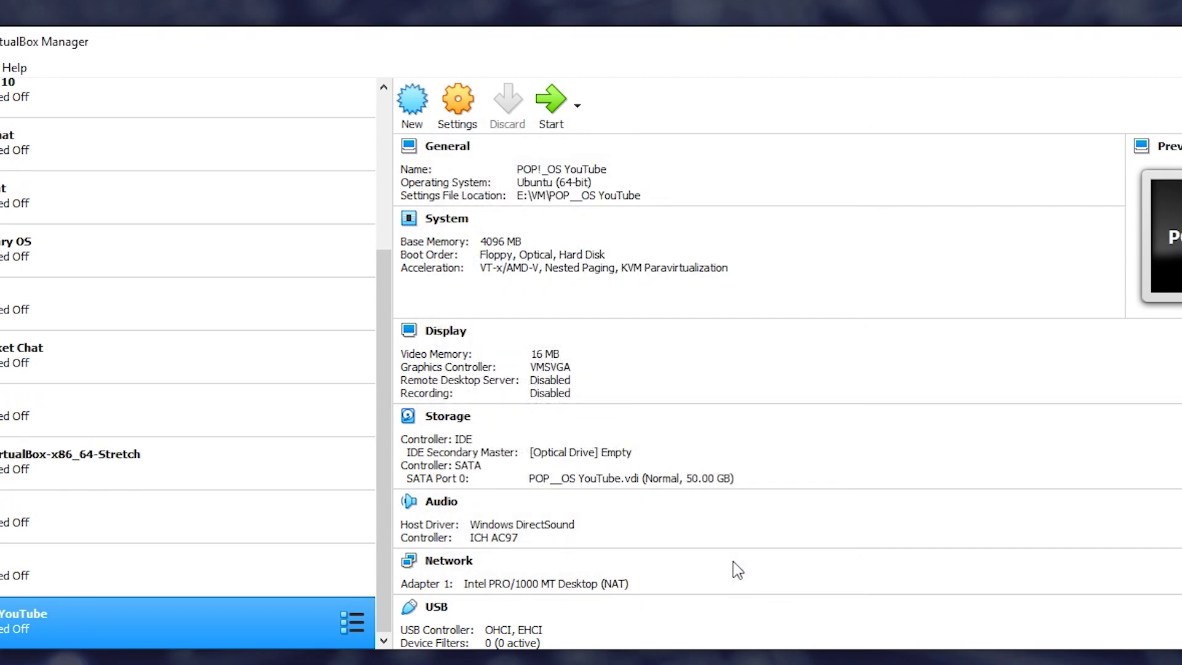
Step: Open the settings of the POP!_OS YouTube virtual machine and review its general options, including description and disk encryption
right_click(86, 619)
click(194, 242)
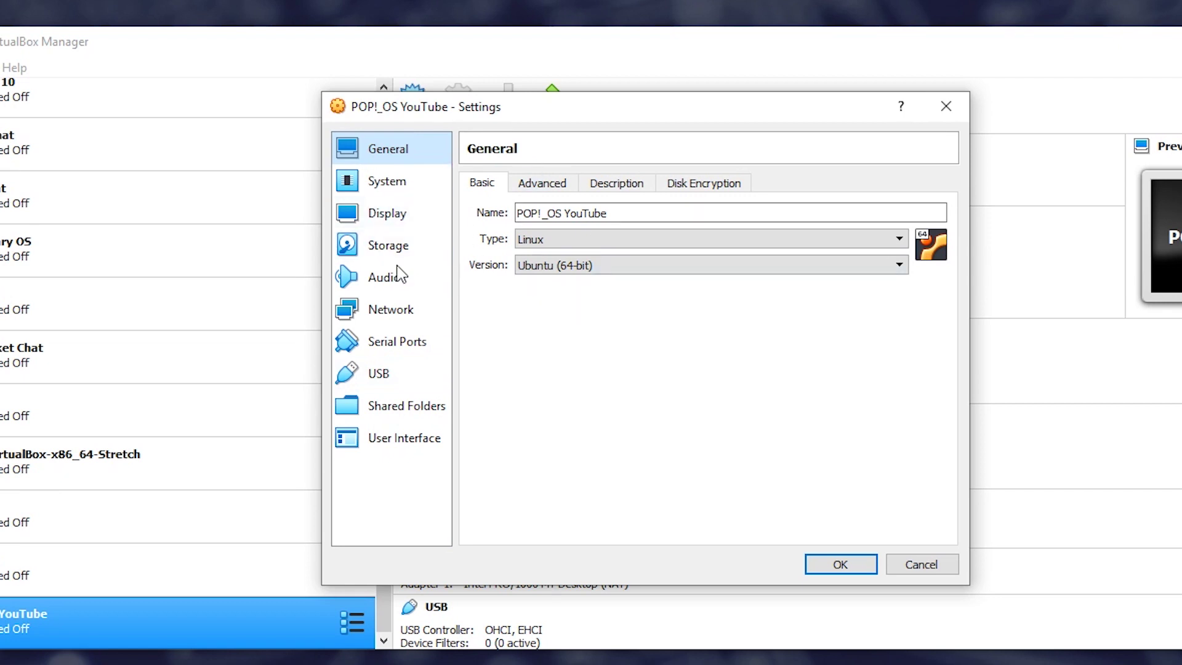
click(527, 186)
click(626, 184)
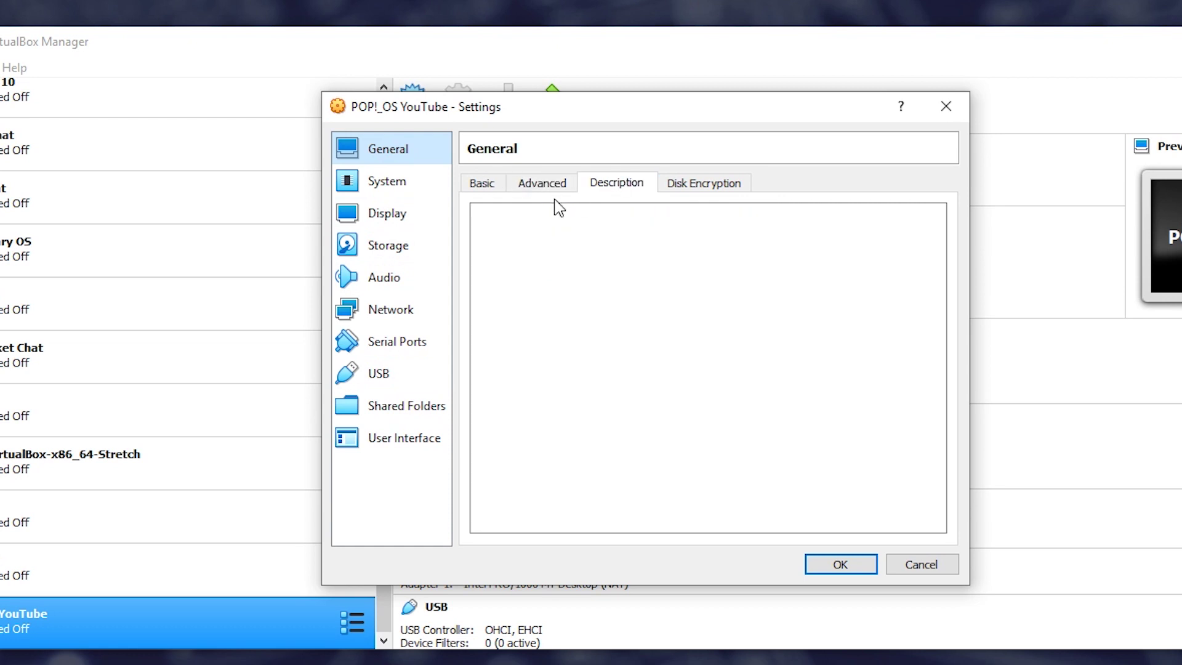
click(690, 187)
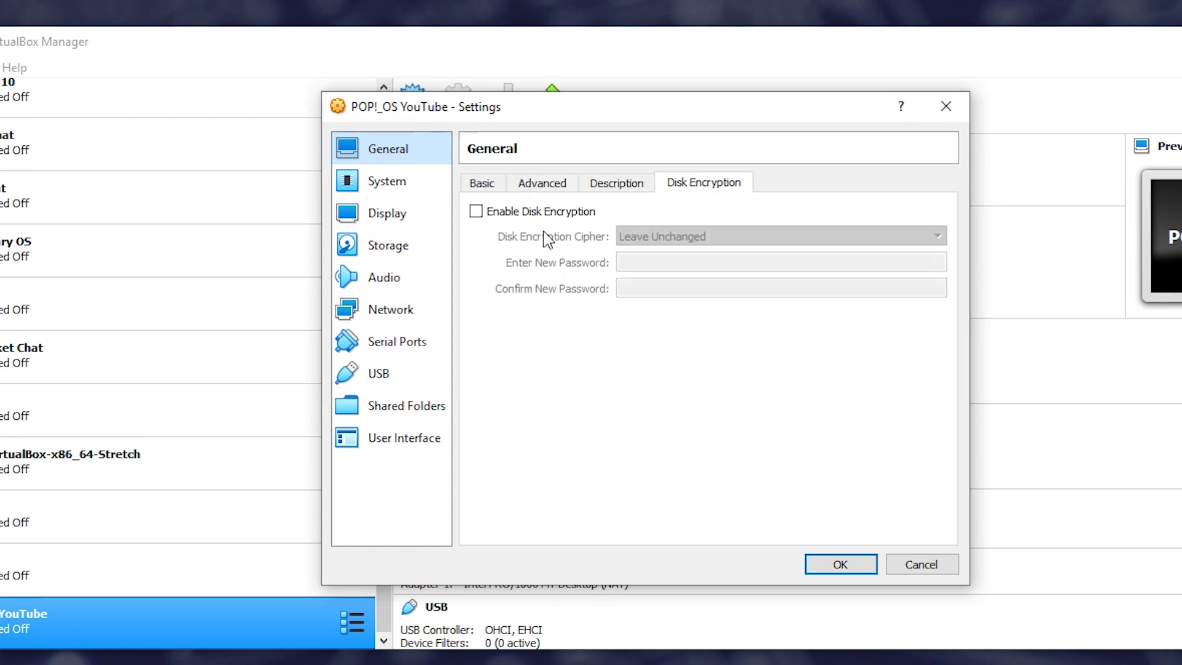
Step: Set the virtual machine's processor count to 2 and review its acceleration options
click(408, 187)
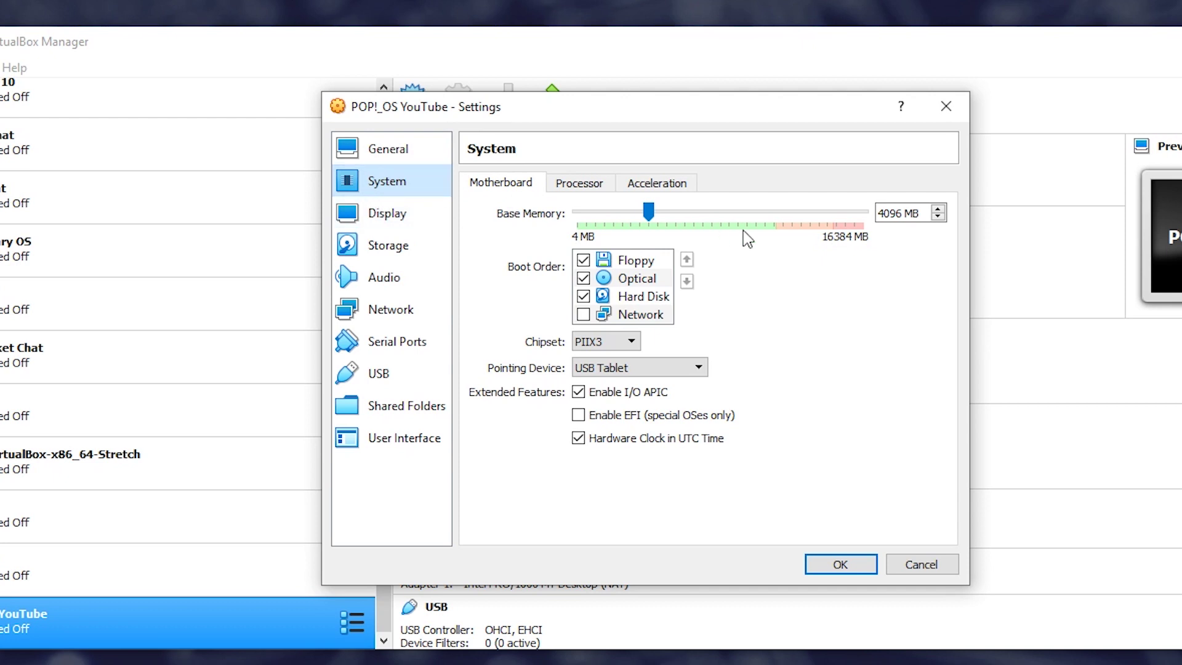
click(587, 185)
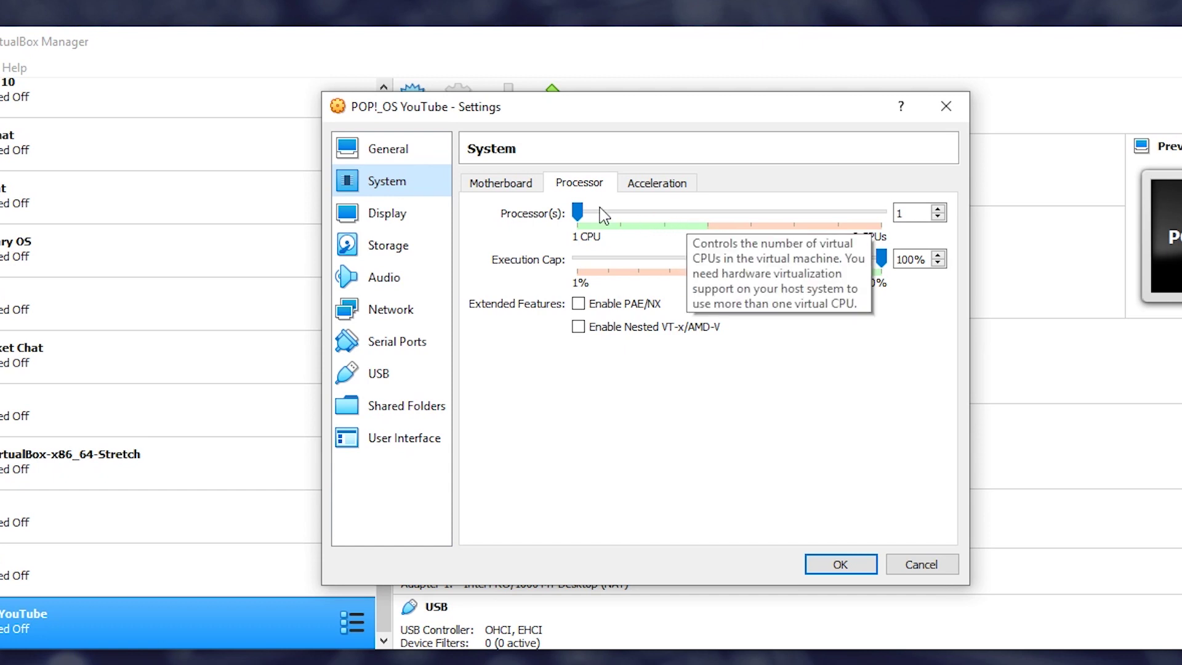
click(622, 215)
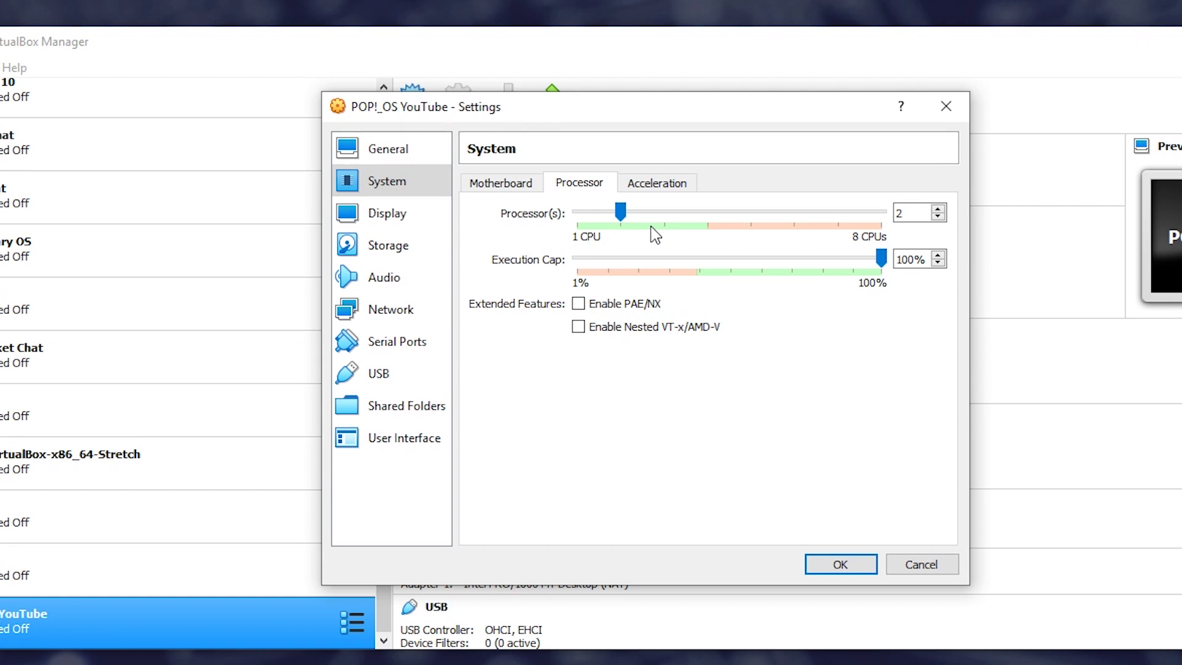
click(656, 185)
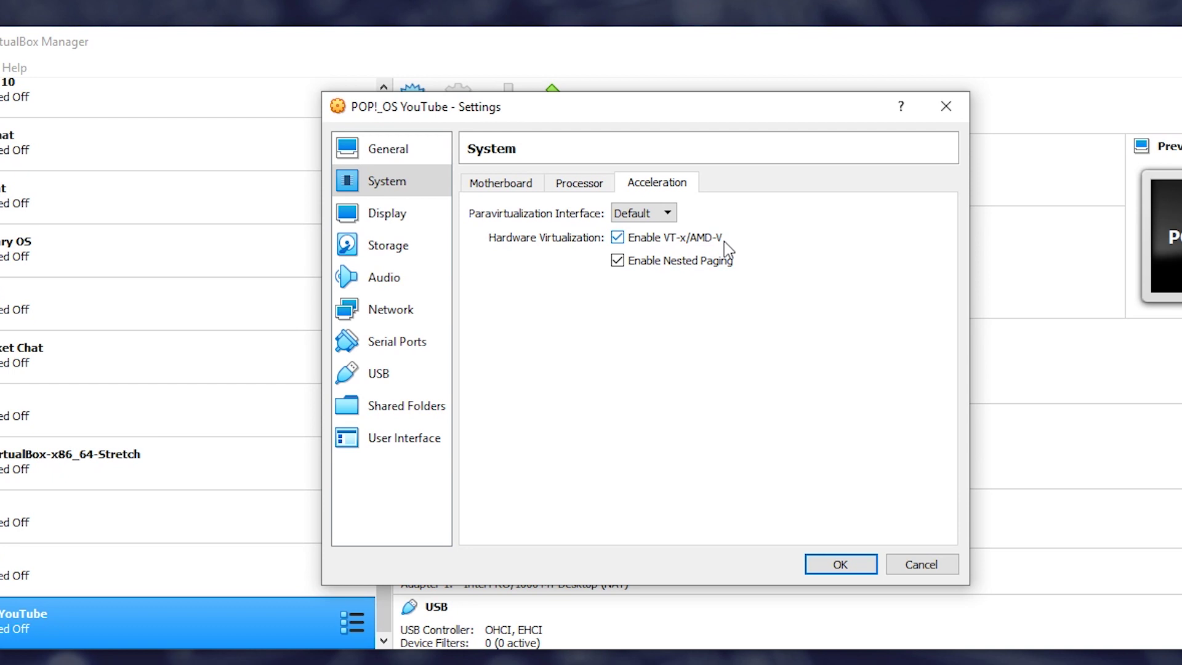
Step: Set the virtual machine's video memory to 128 MB and load pop-os_19.04_amd64_intel_4.iso into the empty IDE optical drive
click(410, 225)
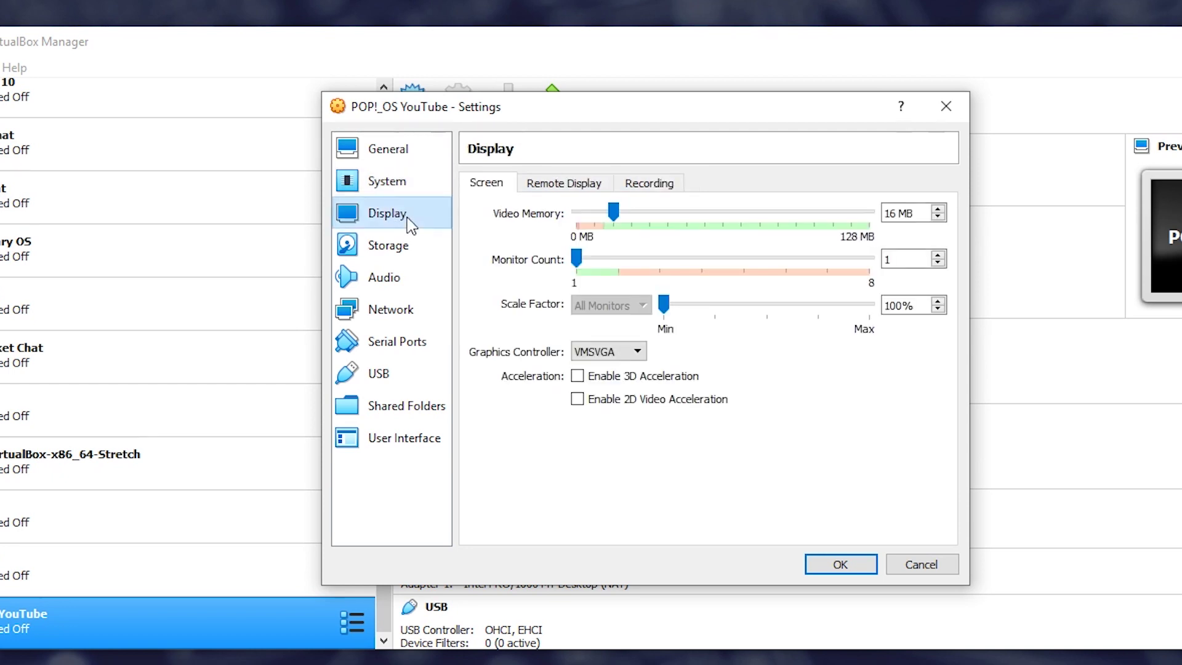
drag(613, 213, 921, 221)
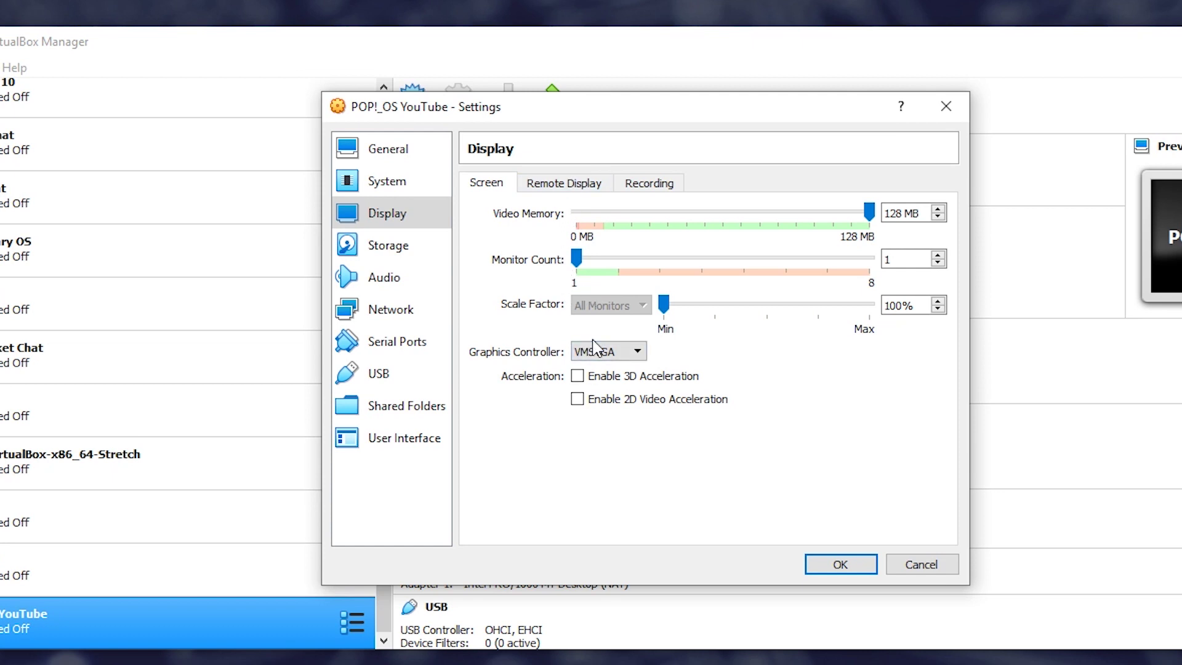
click(385, 249)
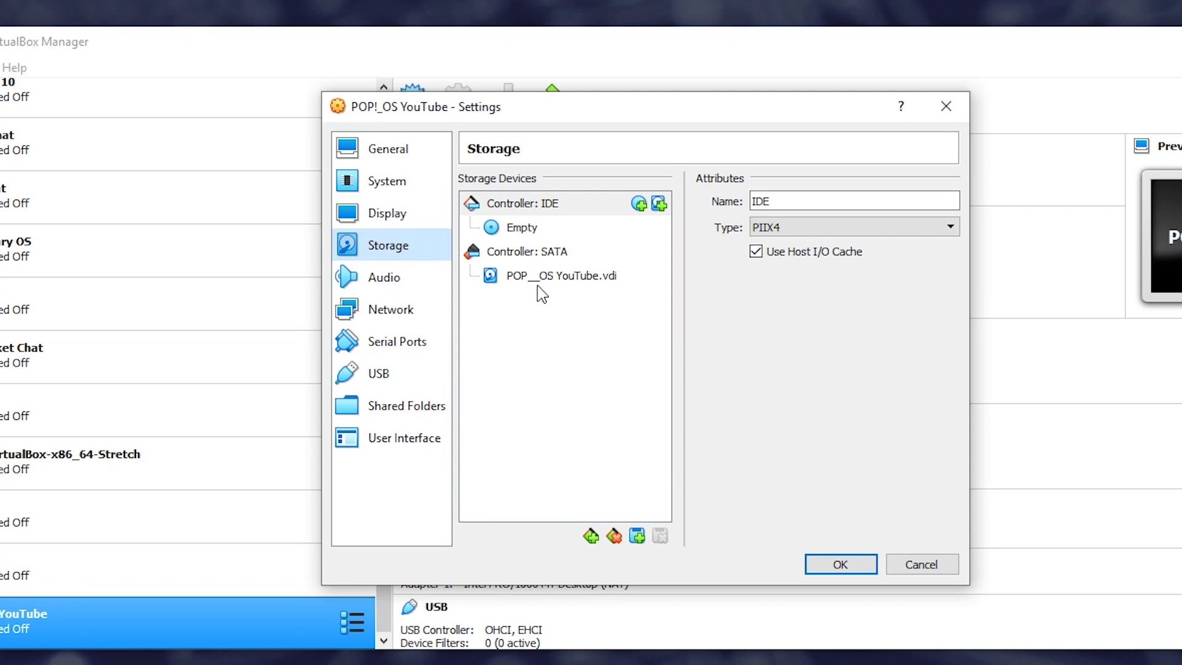
click(528, 223)
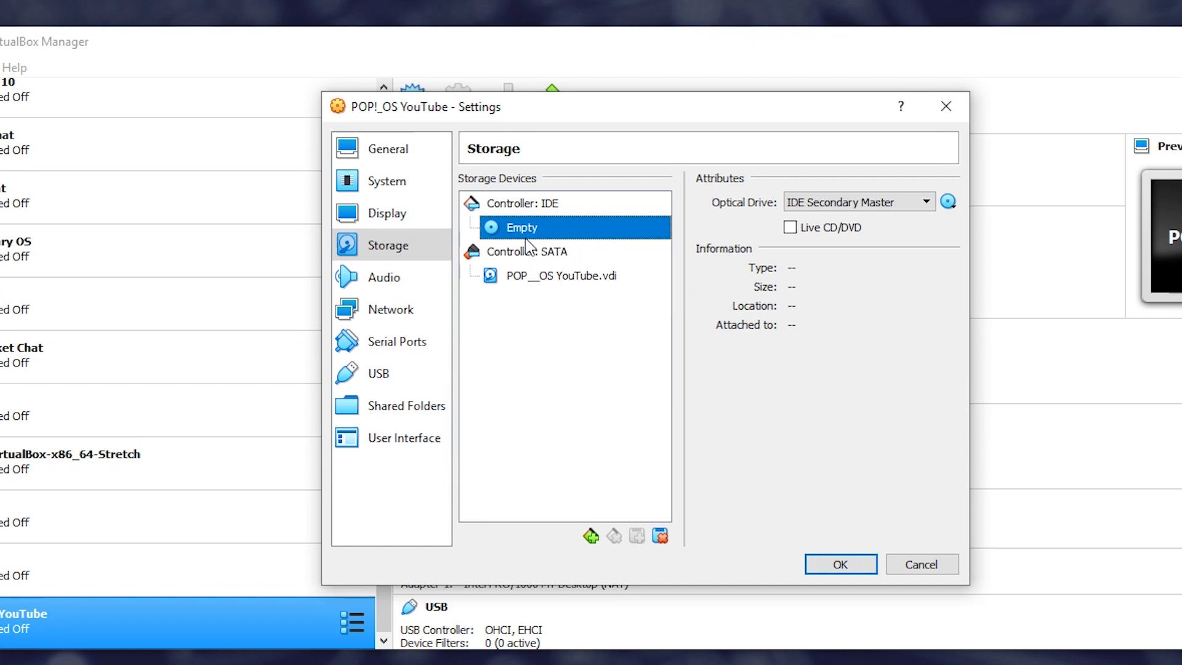
click(949, 202)
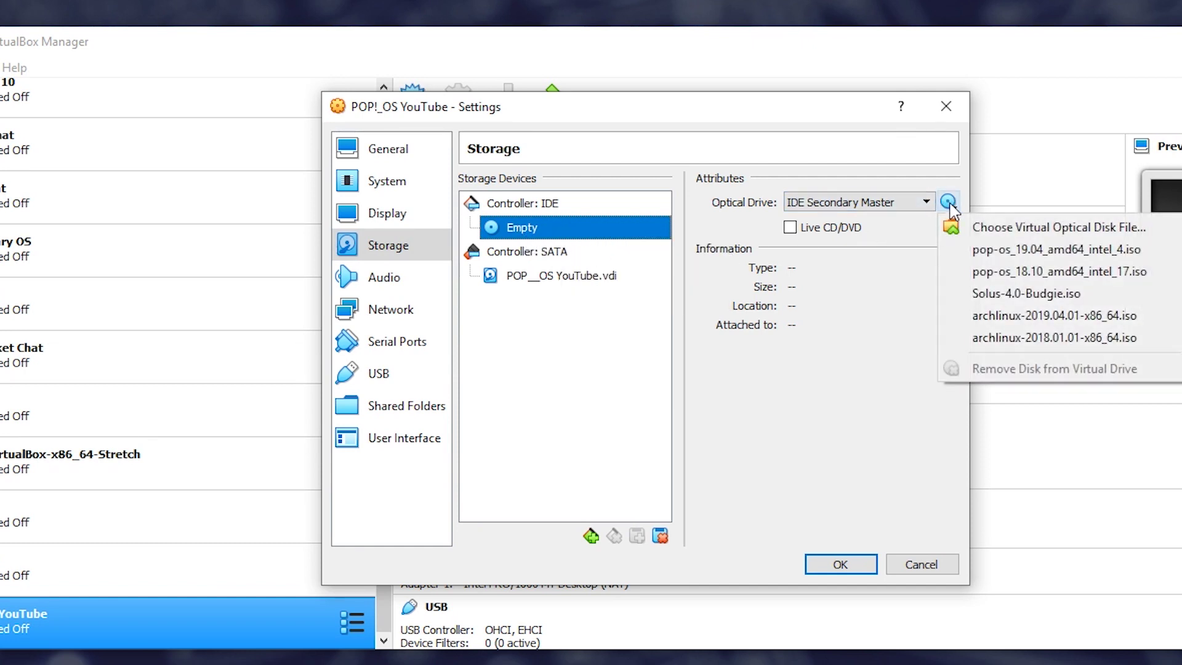
click(1039, 254)
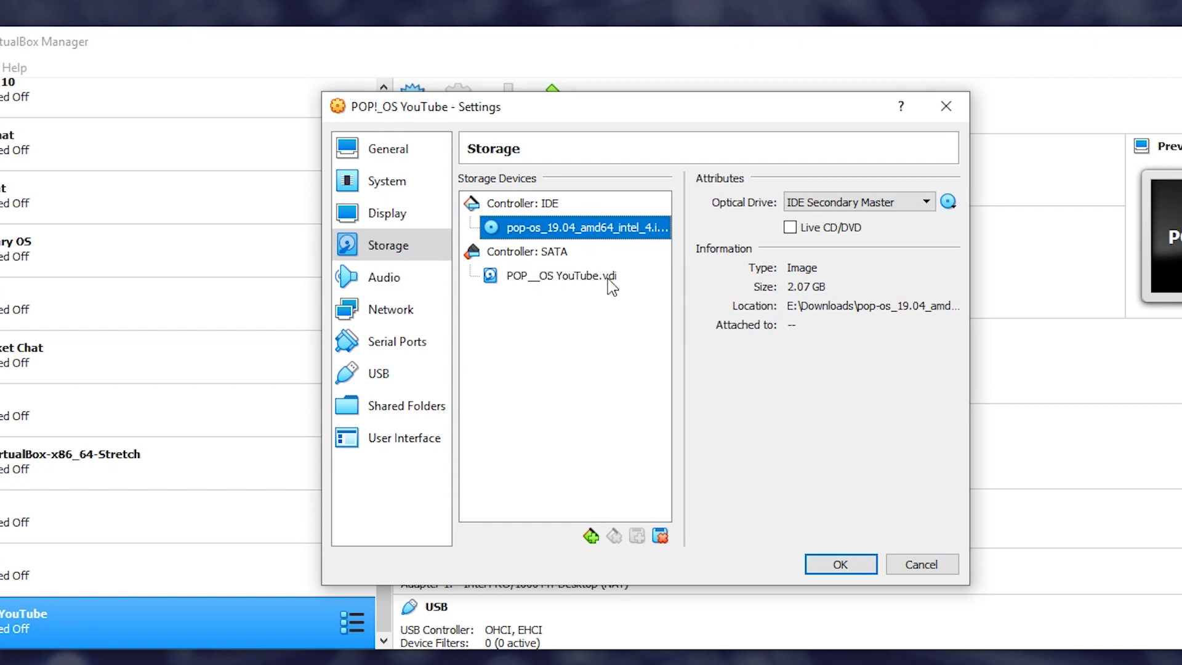
mouse_move(610, 285)
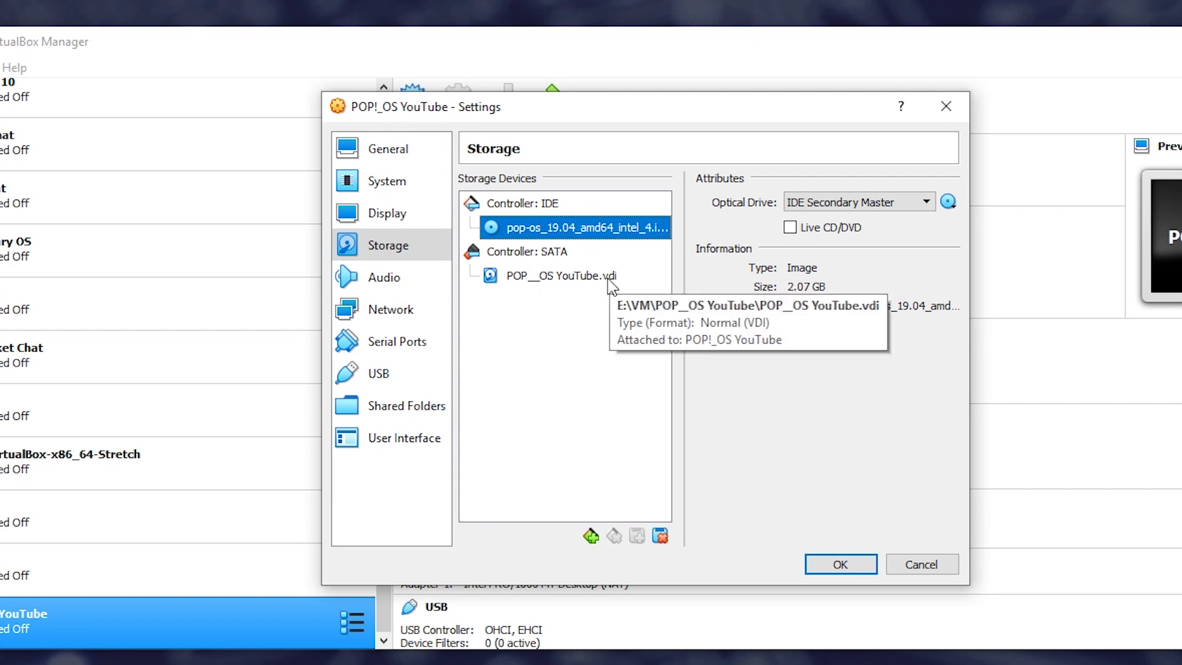
Step: Review the audio settings, attach network Adapter 1 to a Bridged Adapter, and save the virtual machine's settings
click(424, 282)
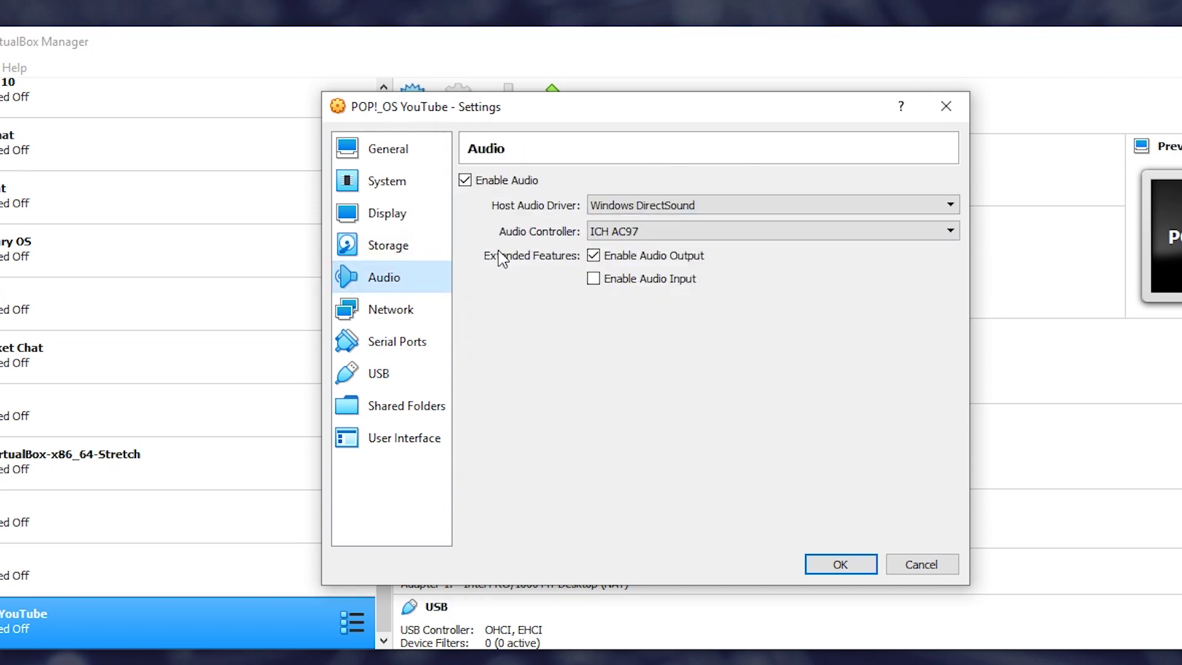
click(419, 314)
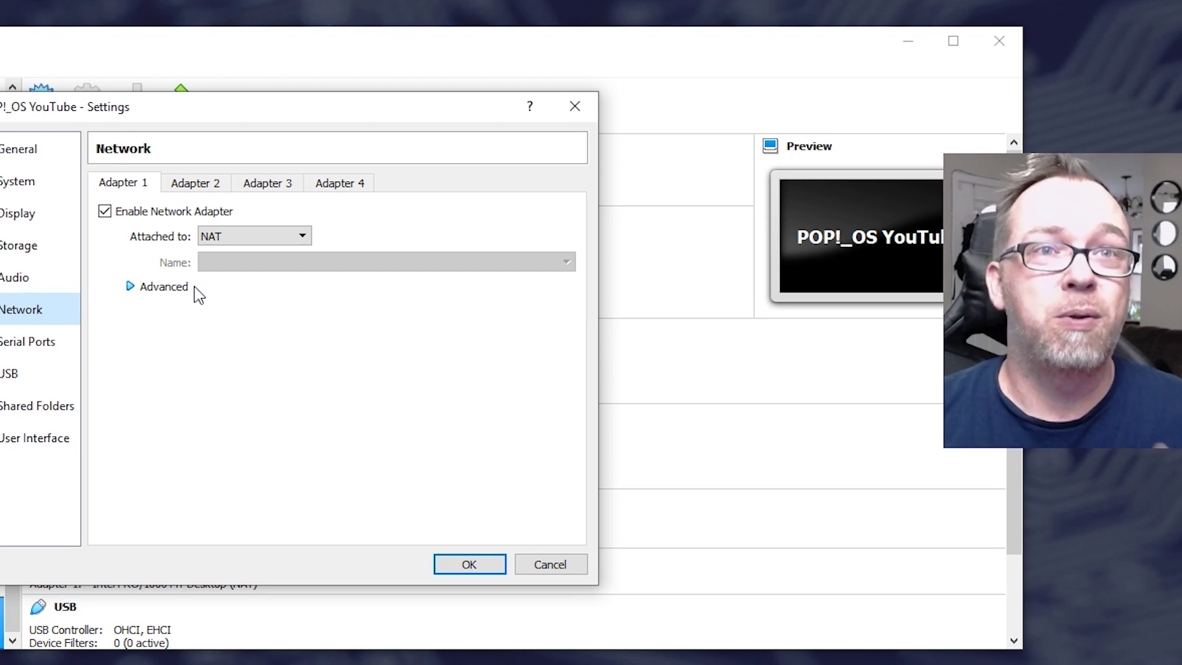
click(215, 244)
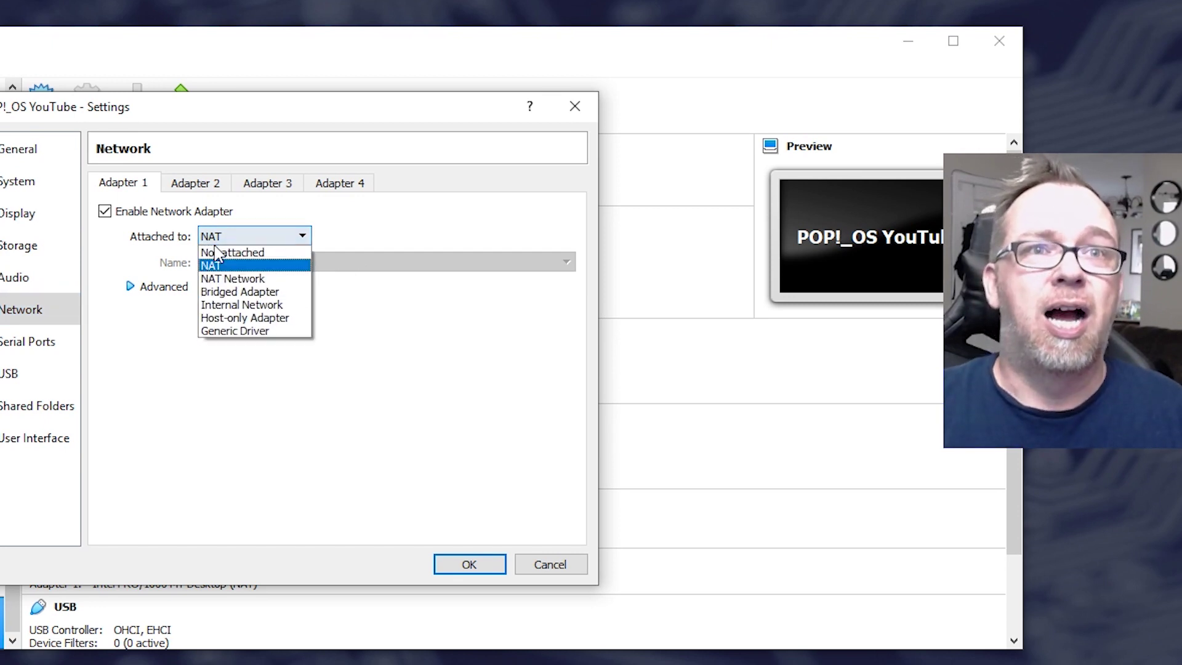
click(229, 293)
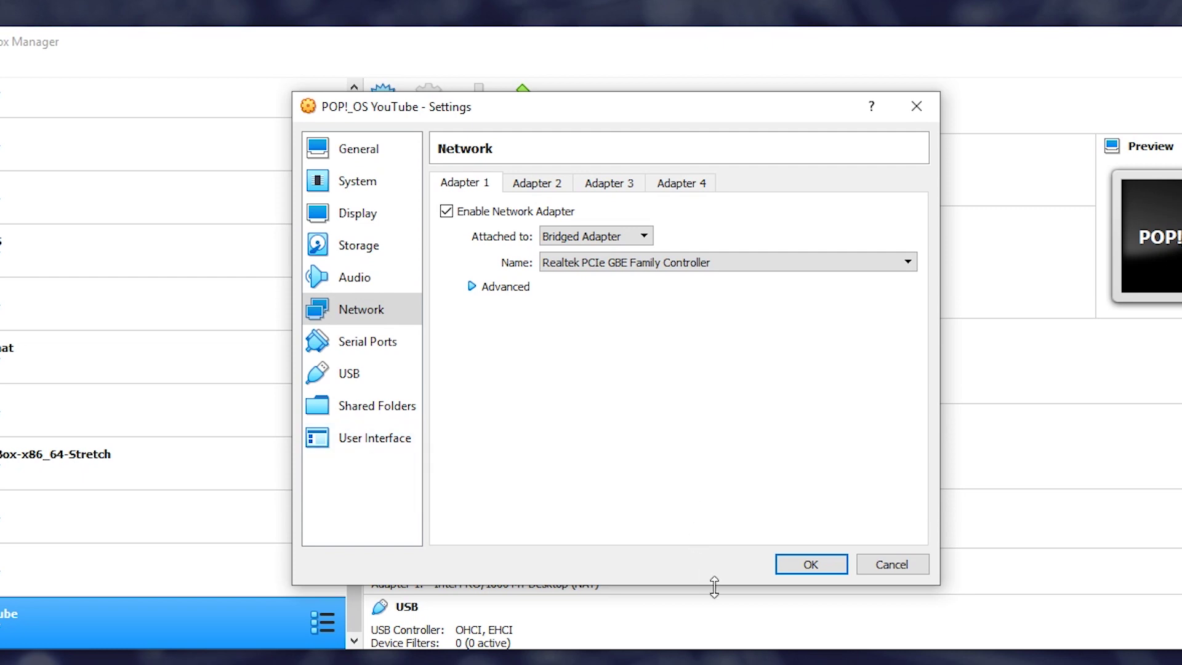
click(785, 563)
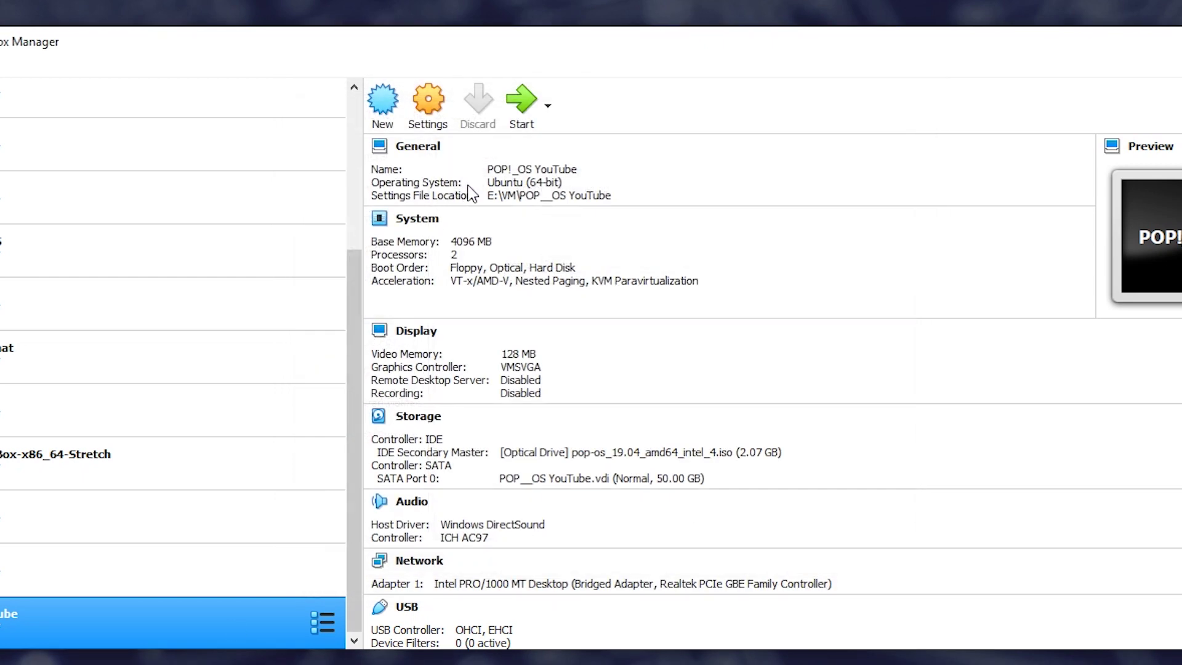
Step: Start the POP!_OS YouTube virtual machine and maximize its window, with the VirtualBox manager minimized
click(529, 120)
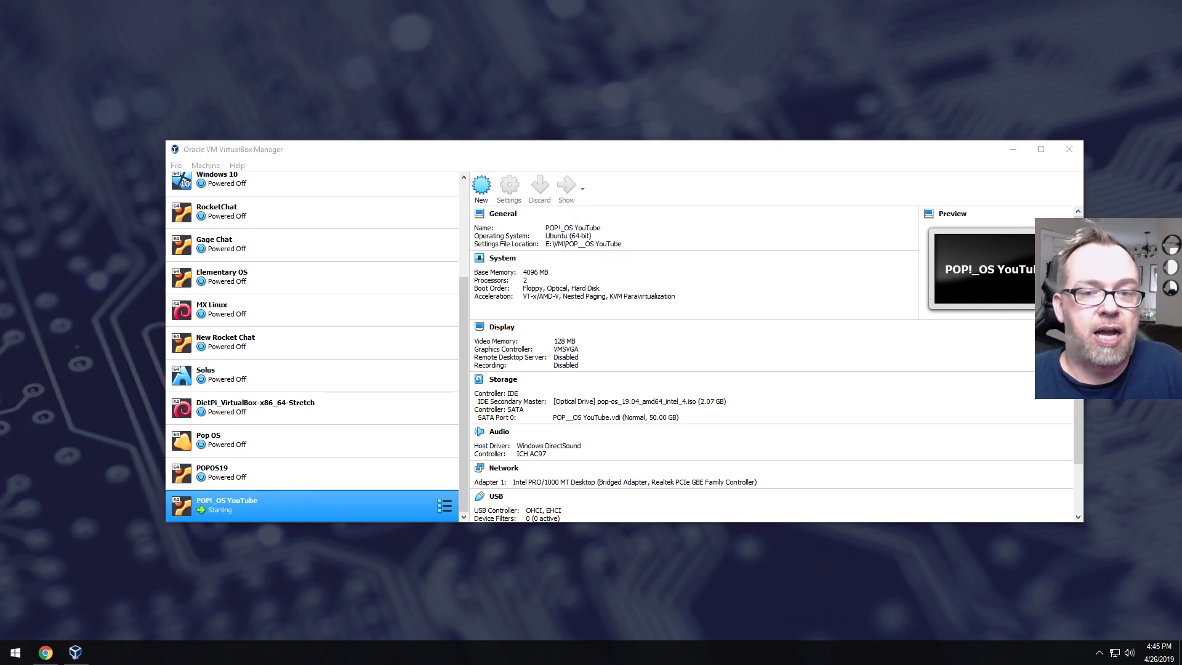
click(1013, 149)
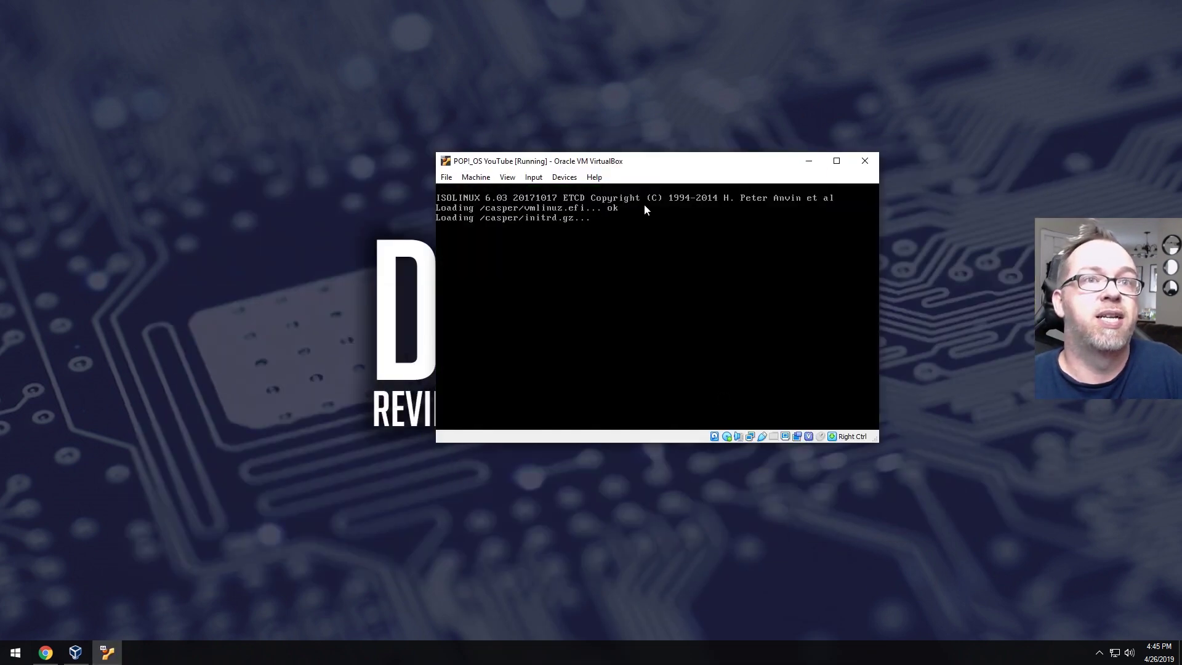
double_click(640, 165)
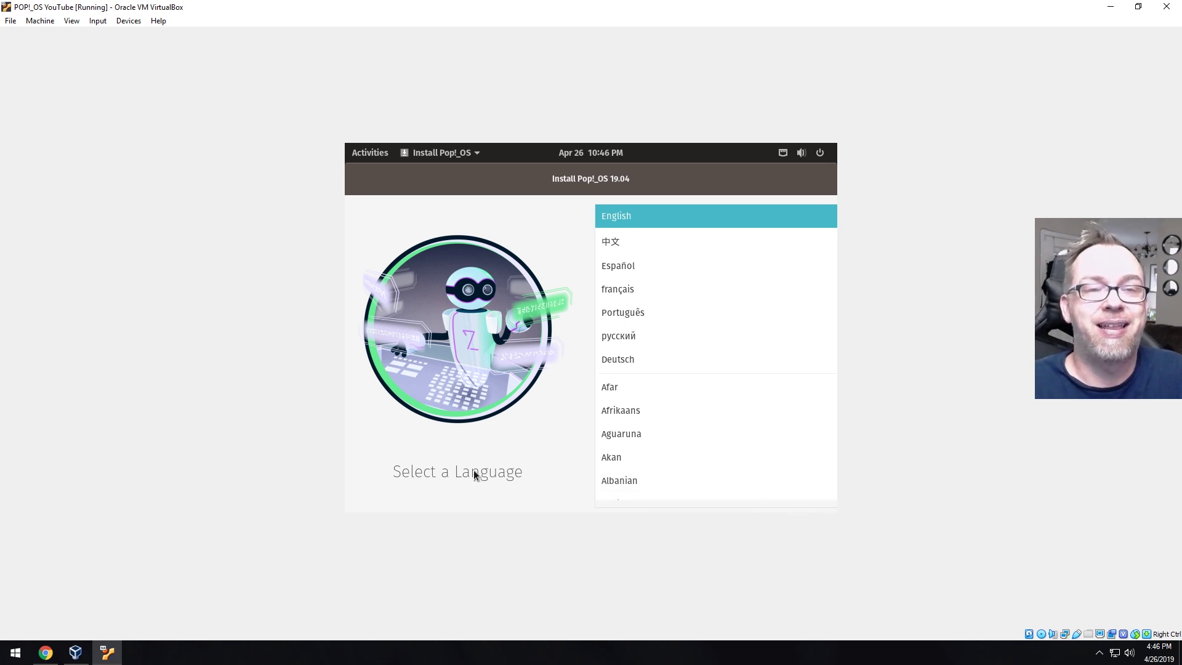
Step: Uncover the guest desktop, set its display resolution to 1360 × 768 (16:9), keep the change, and close the display settings
drag(678, 181, 502, 255)
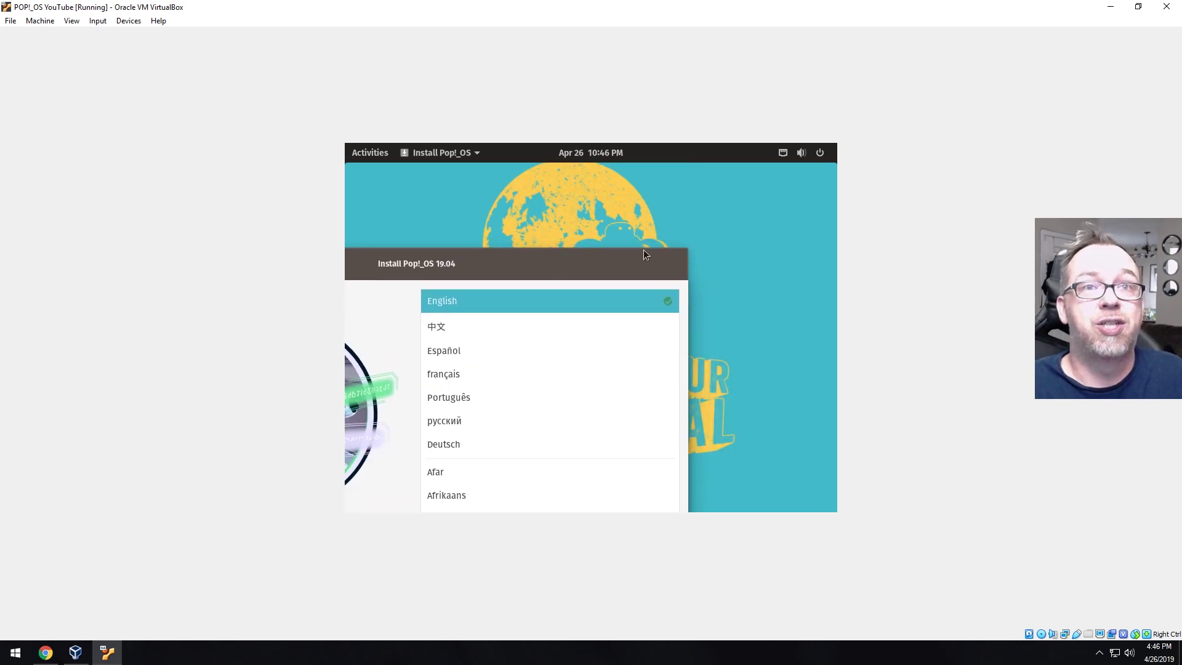
right_click(638, 218)
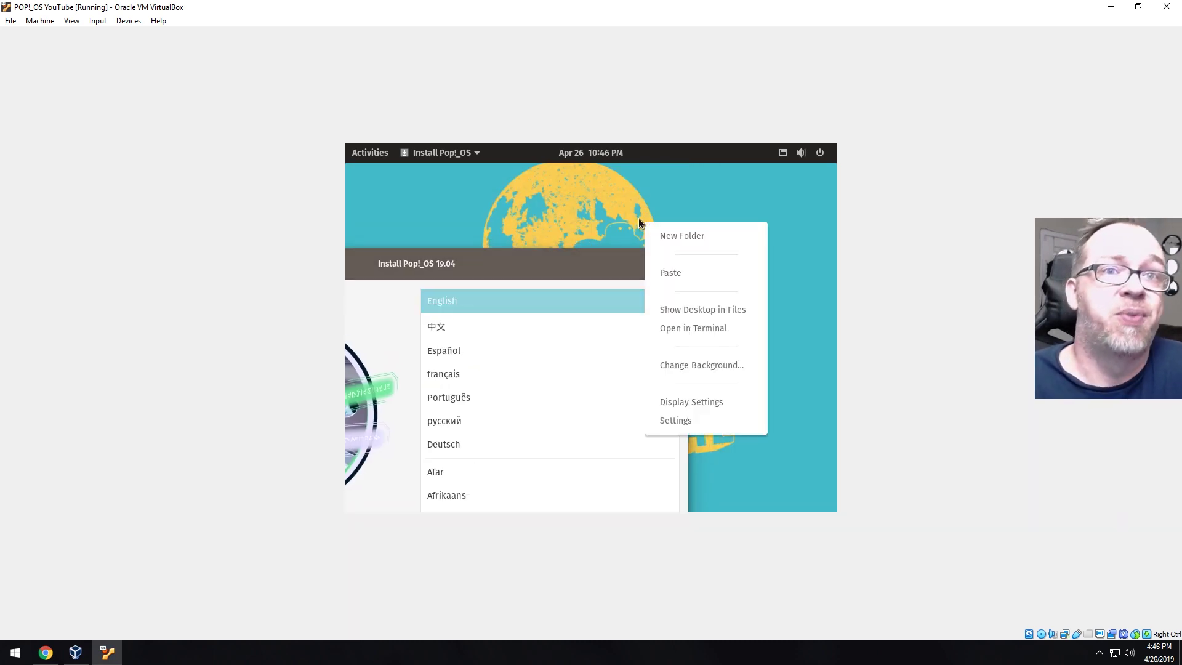
click(686, 409)
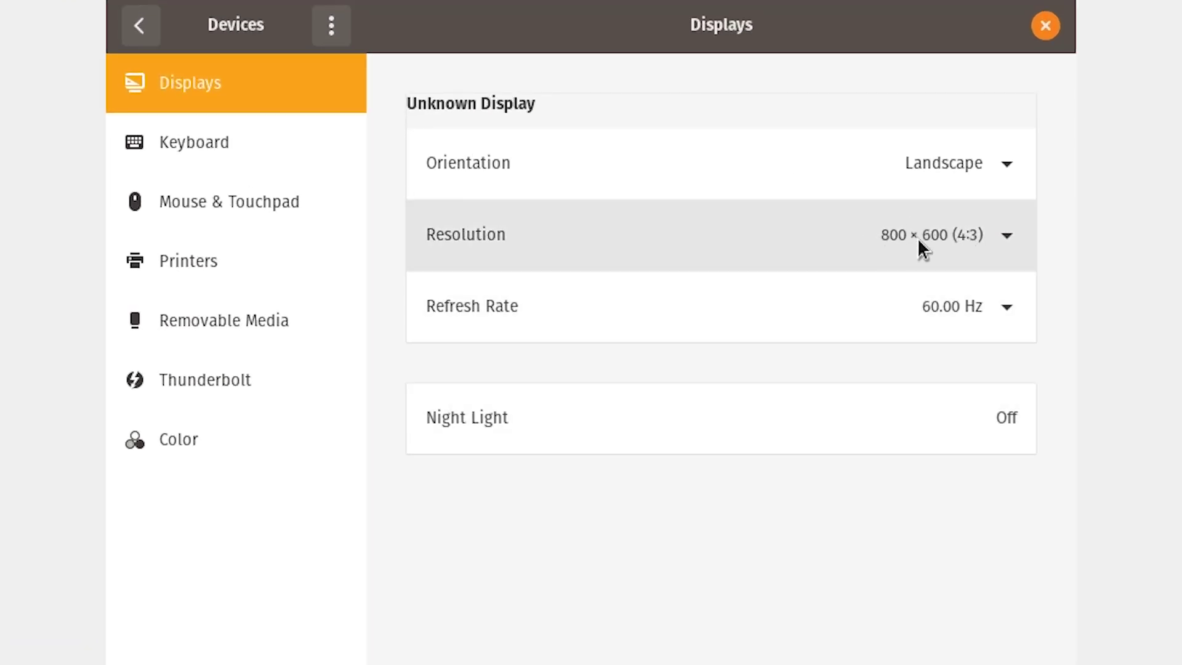
click(906, 238)
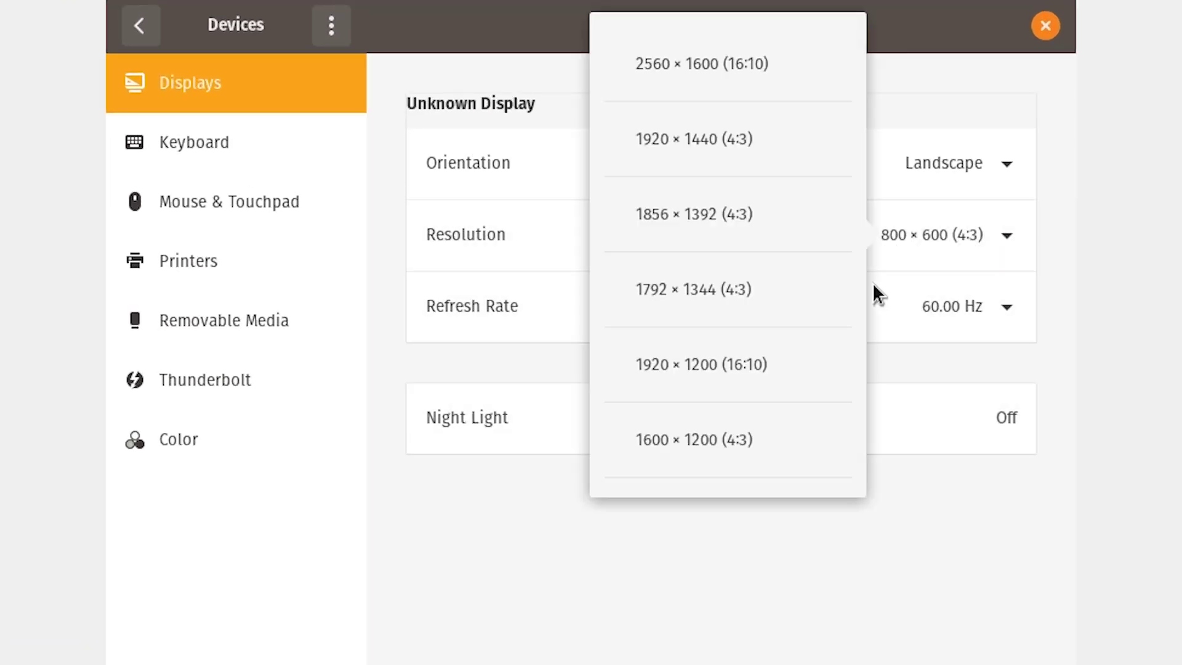
scroll(797, 283, down, 1)
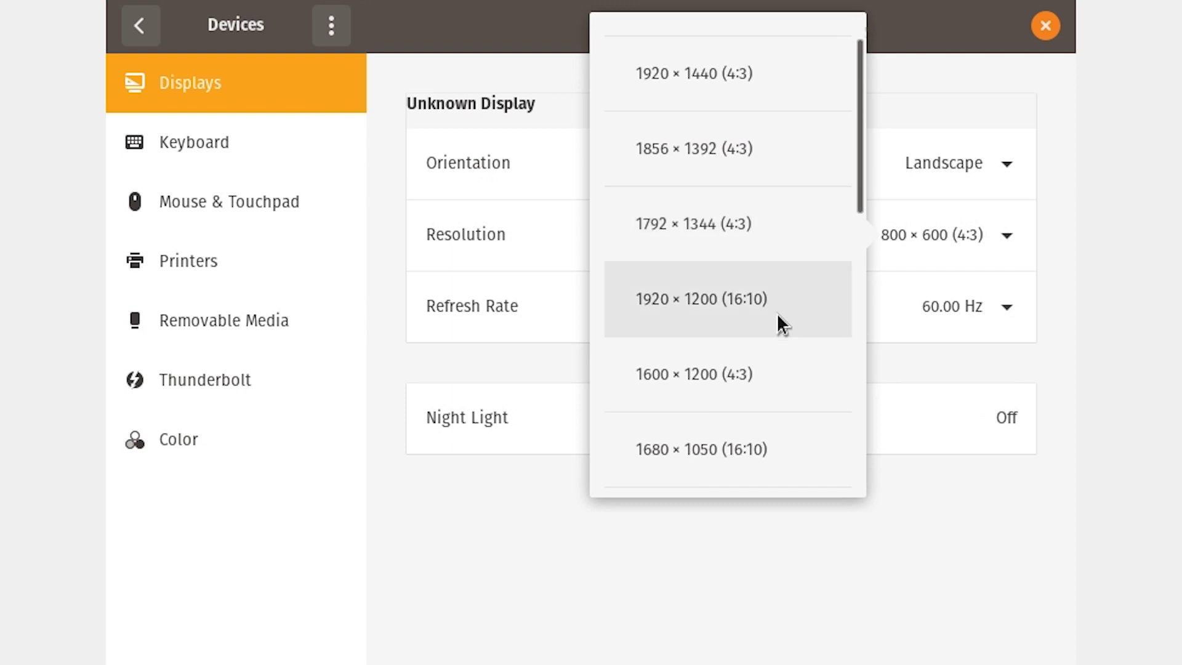
scroll(777, 313, down, 3)
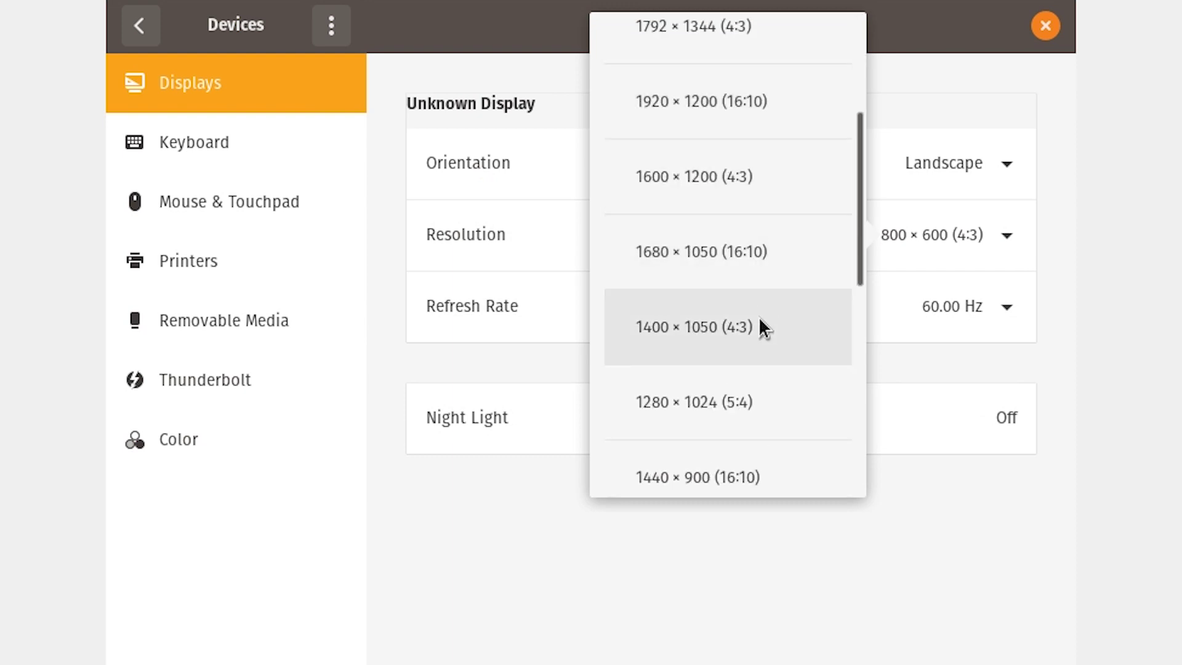
scroll(761, 322, down, 2)
scroll(758, 317, down, 1)
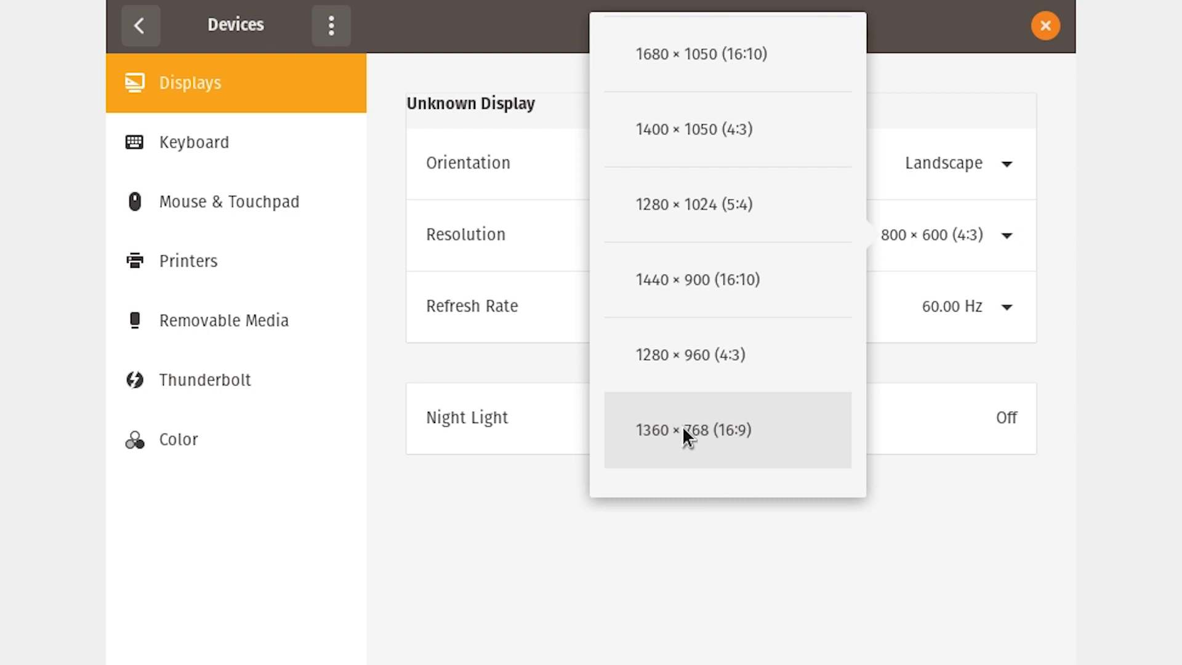
click(727, 434)
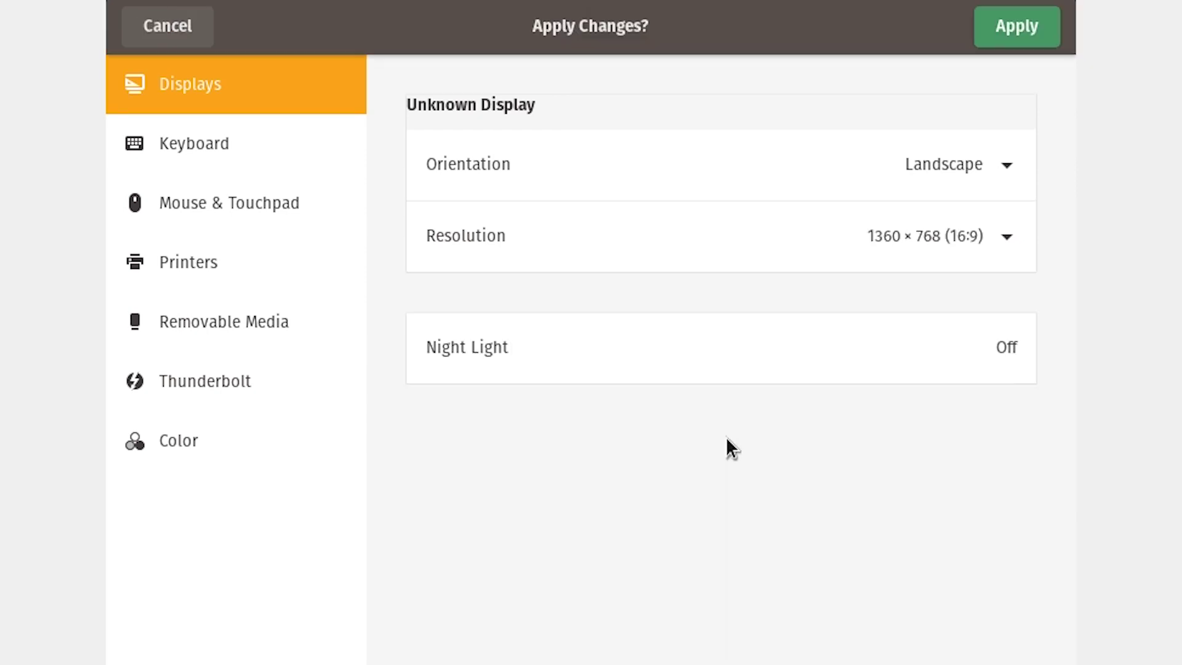
click(1009, 27)
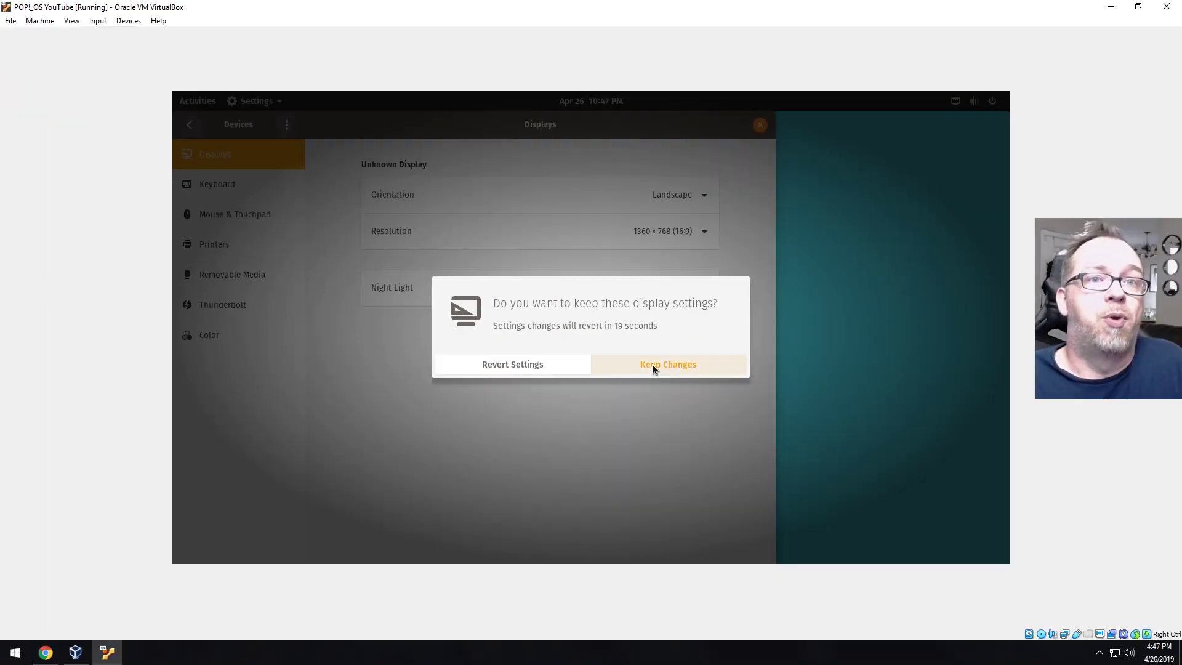
click(689, 383)
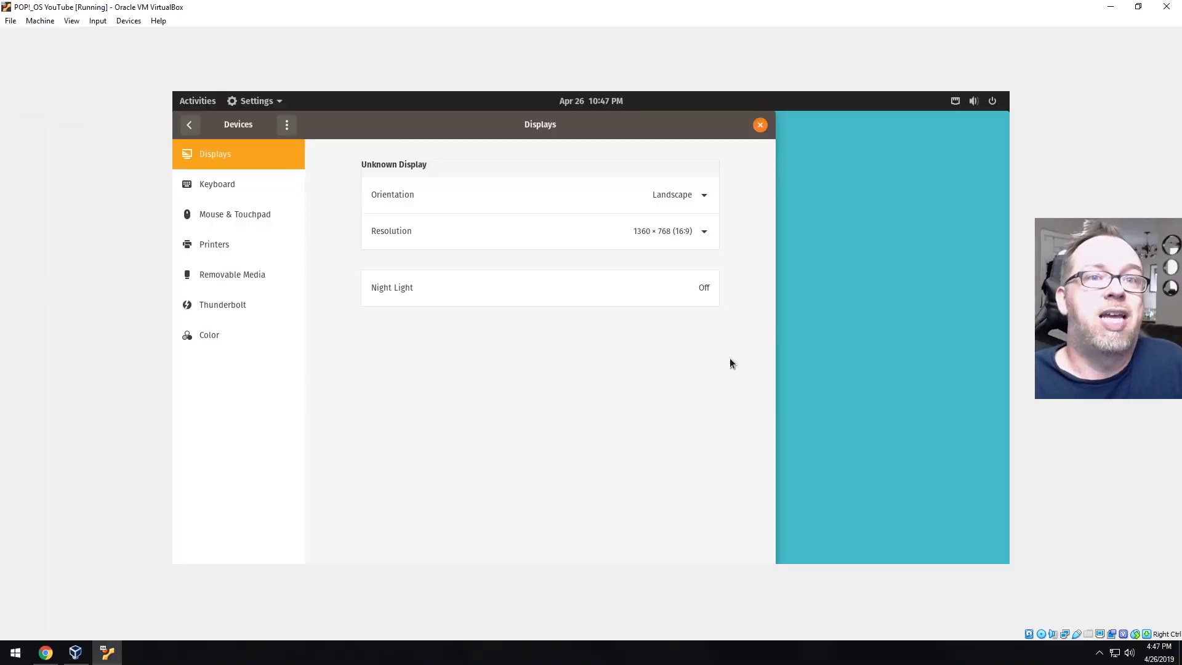
click(760, 125)
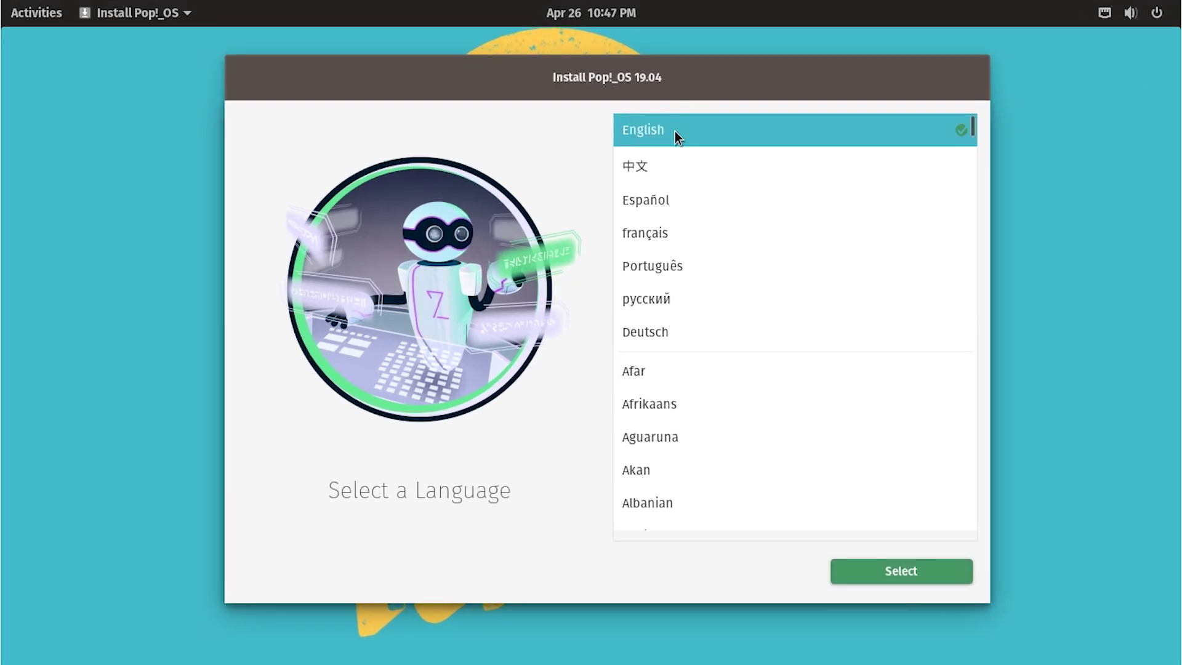
Step: Choose English with United States of America as the installer language and the Default English (US) keyboard layout
click(869, 576)
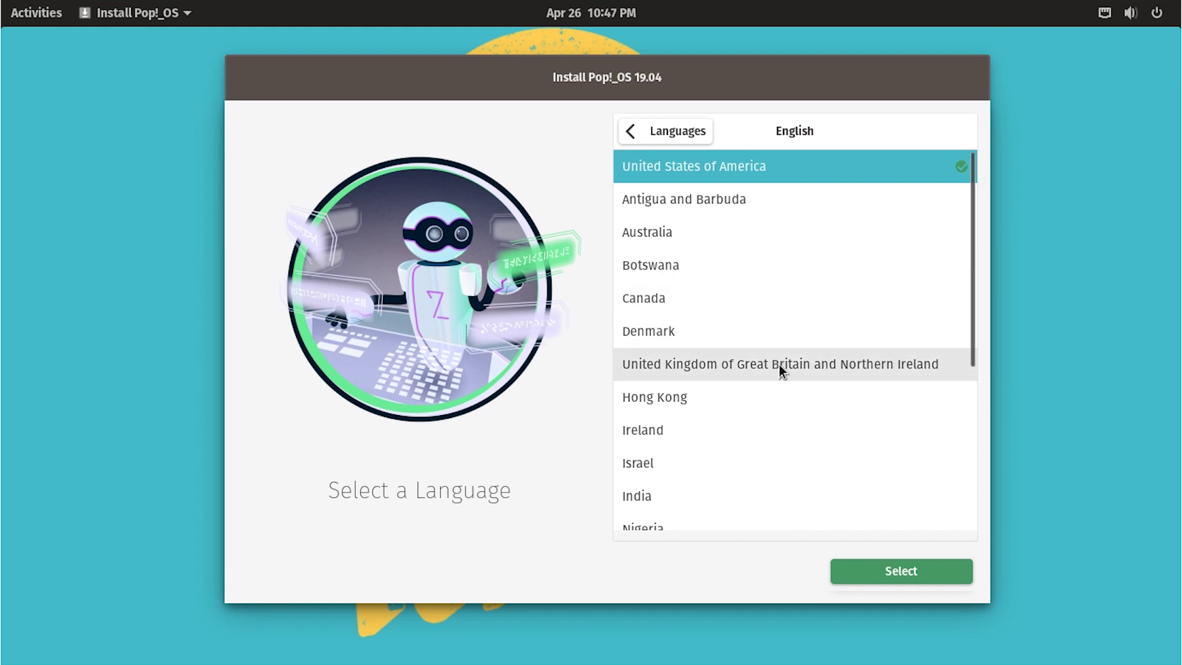
click(896, 574)
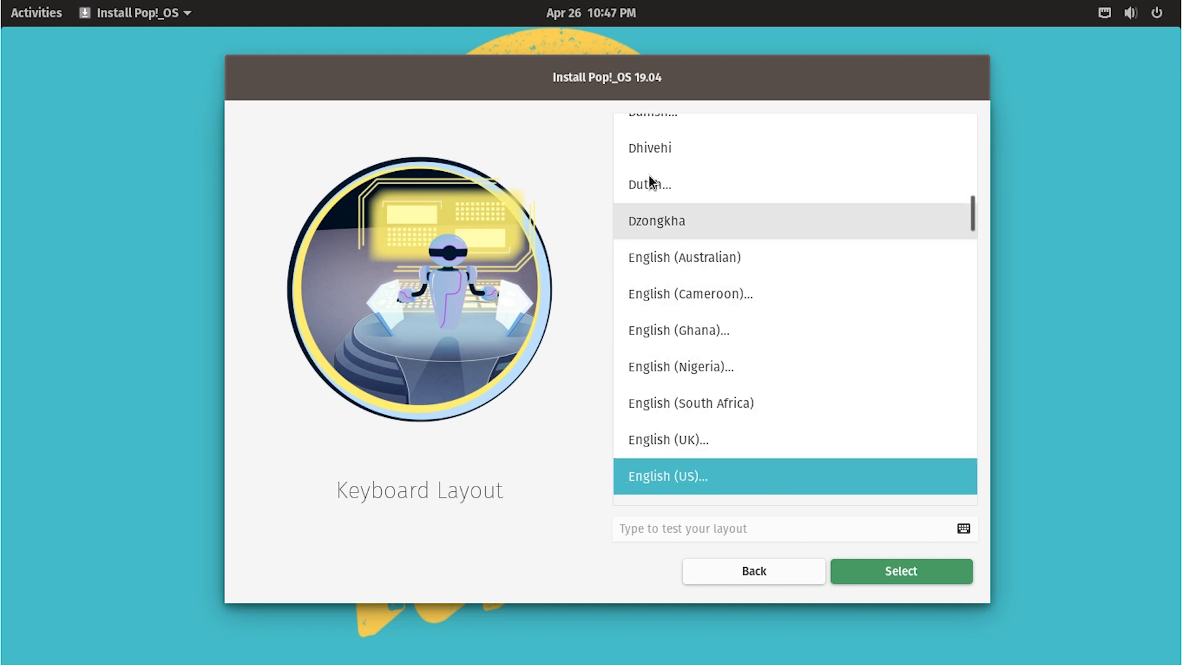
scroll(773, 371, up, 5)
scroll(772, 371, down, 20)
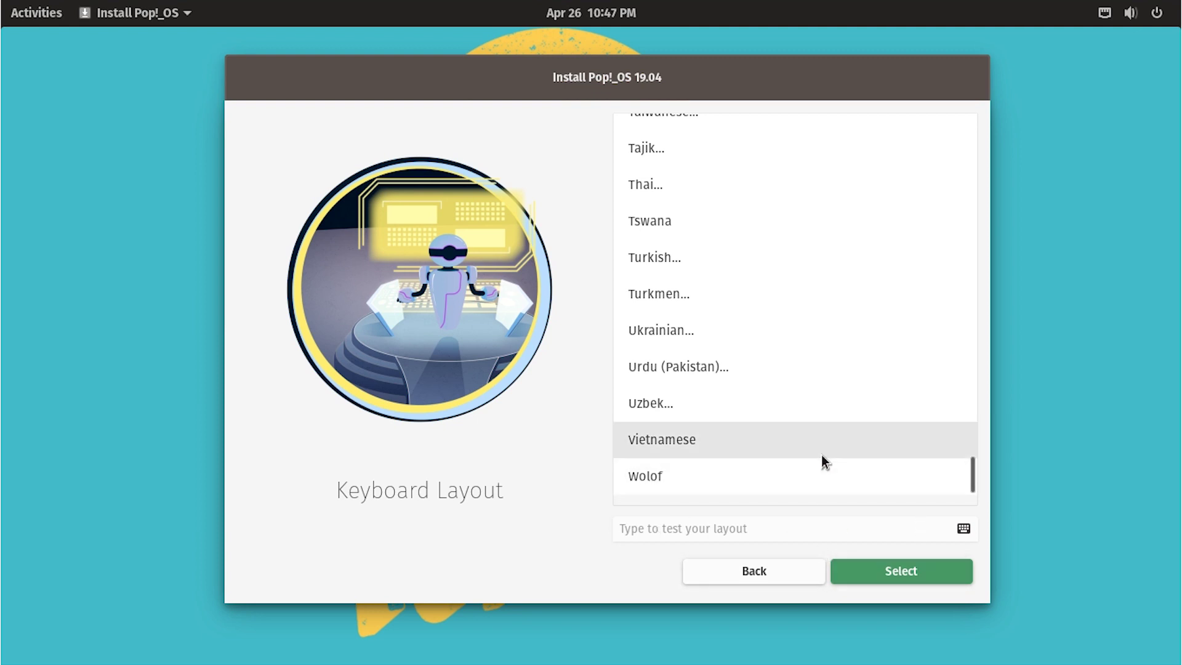
scroll(821, 454, up, 8)
click(867, 570)
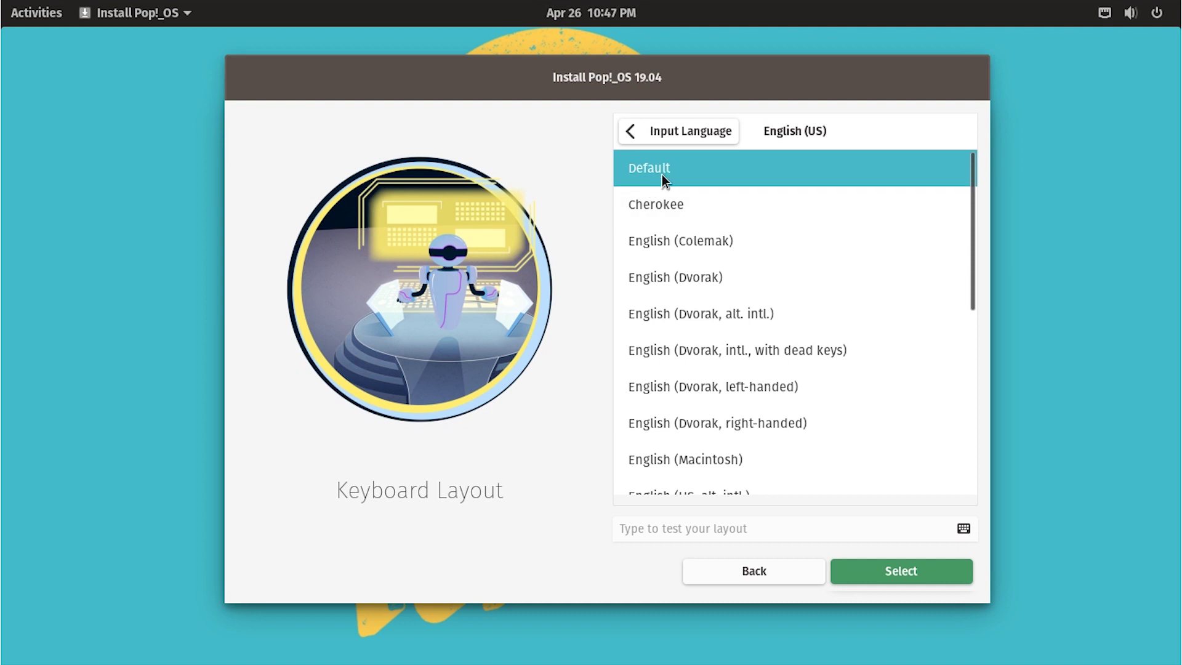
click(889, 582)
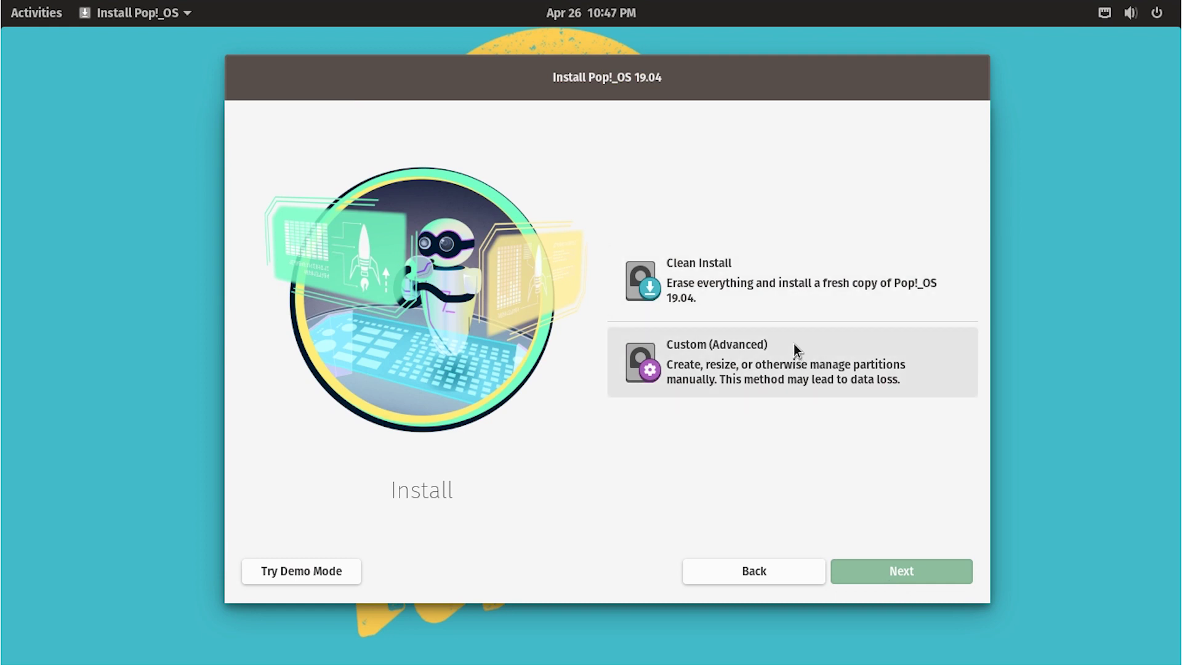
Step: Choose a Clean Install of Pop!_OS 19.04 on the ATA VBOX HARDDISK drive and confirm erasing it
click(778, 309)
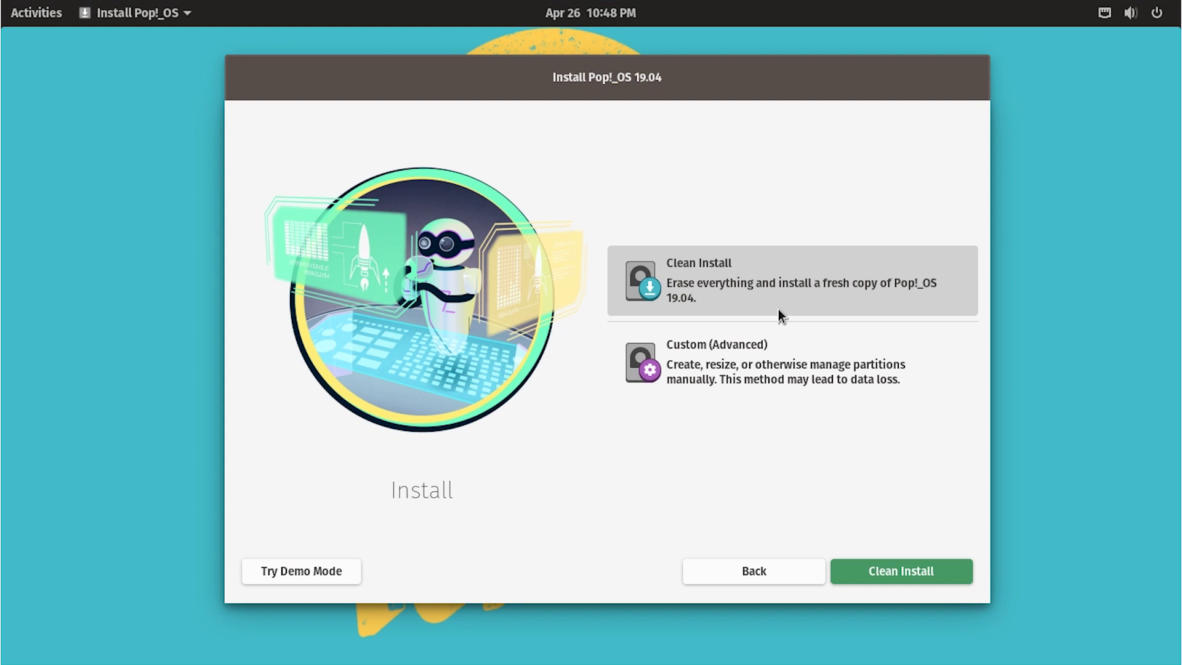
click(873, 570)
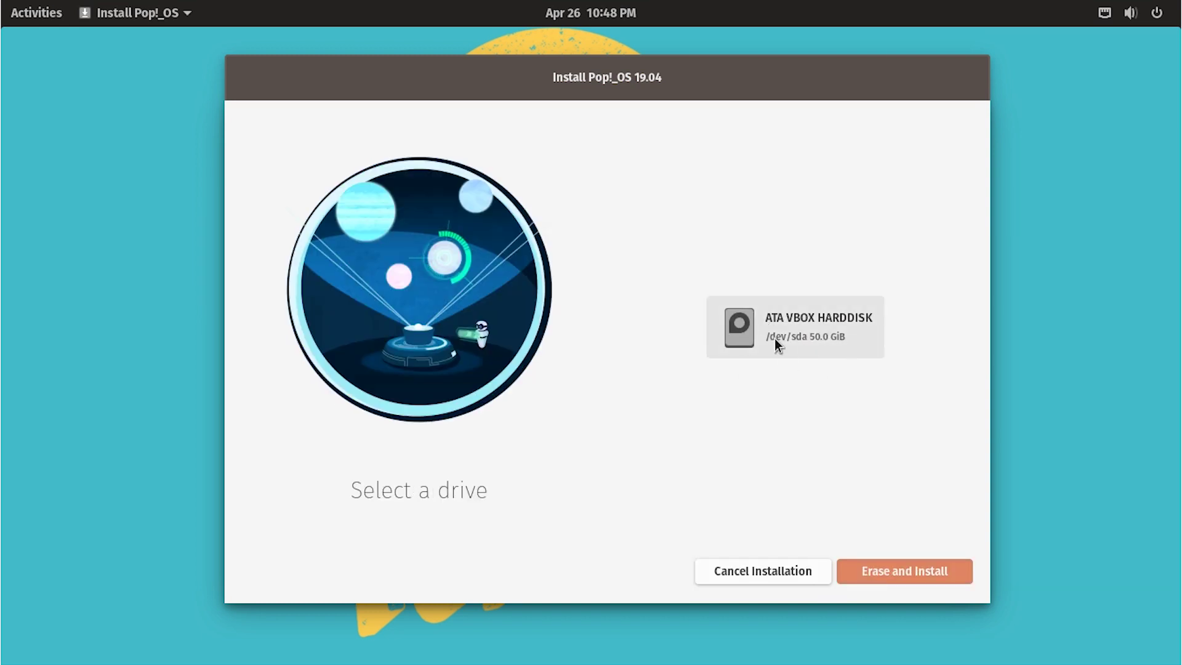
click(847, 336)
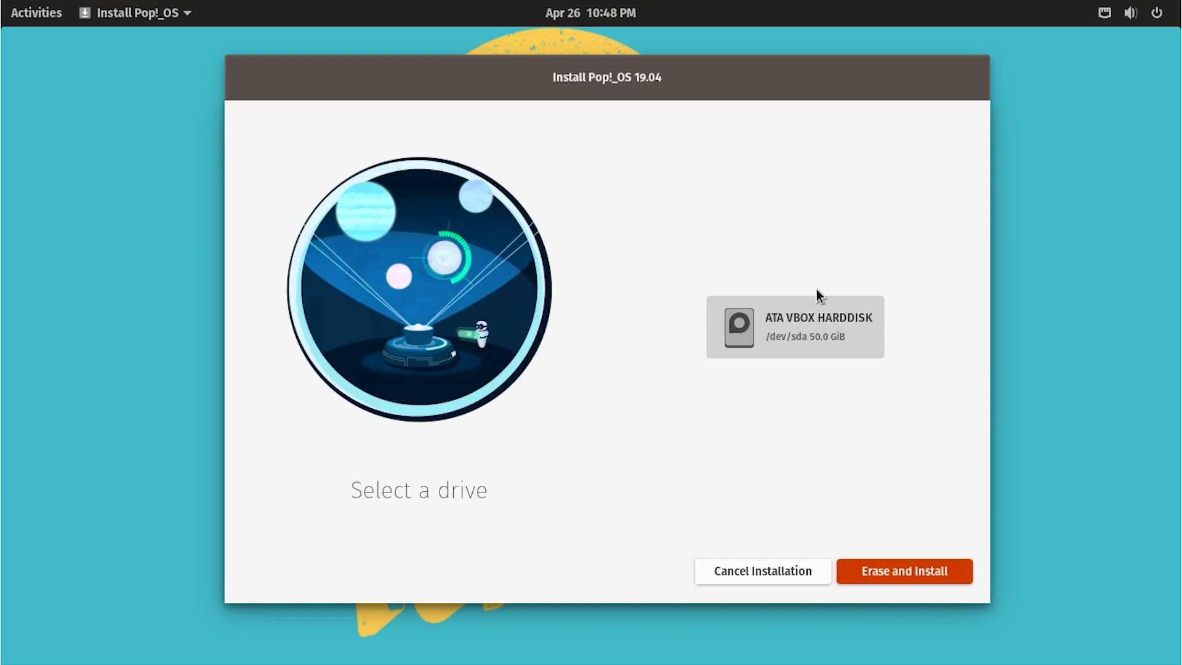
click(892, 572)
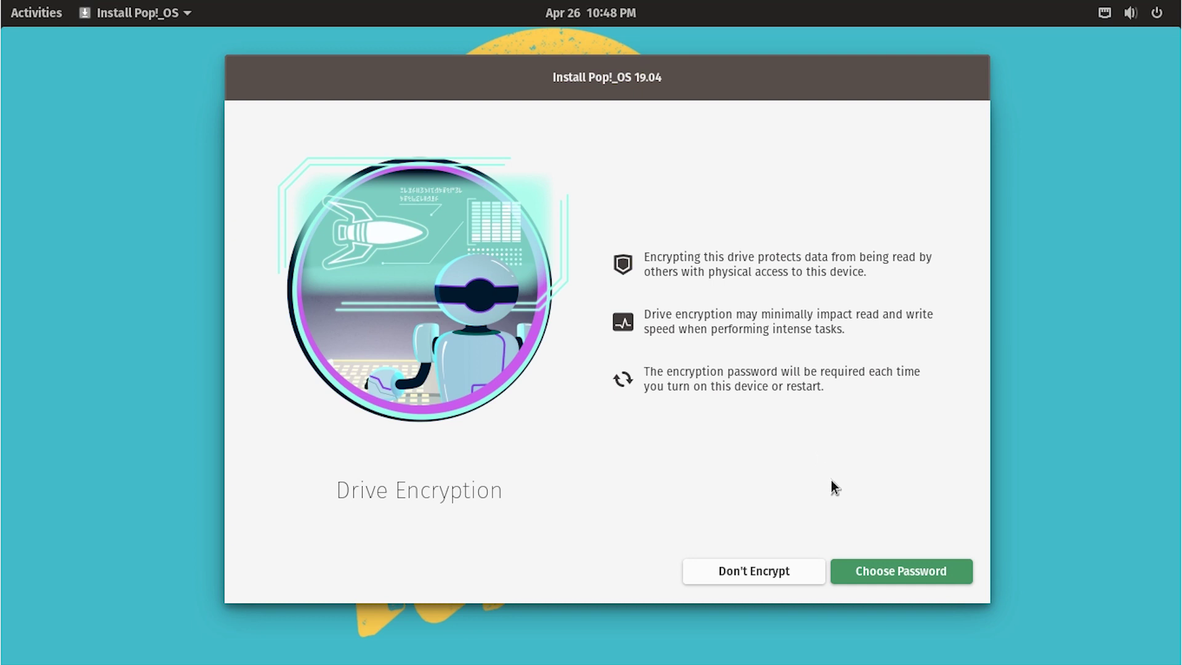
Step: Decline drive encryption and start installing Pop!_OS 19.04 on the unencrypted drive
click(859, 562)
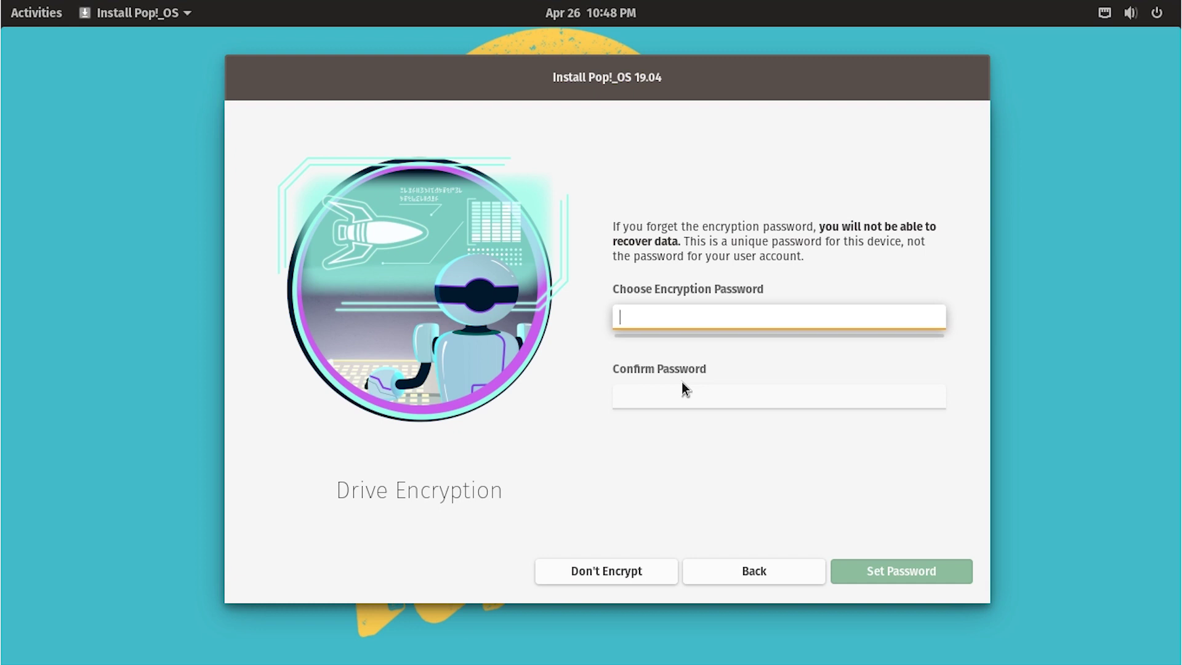
click(607, 576)
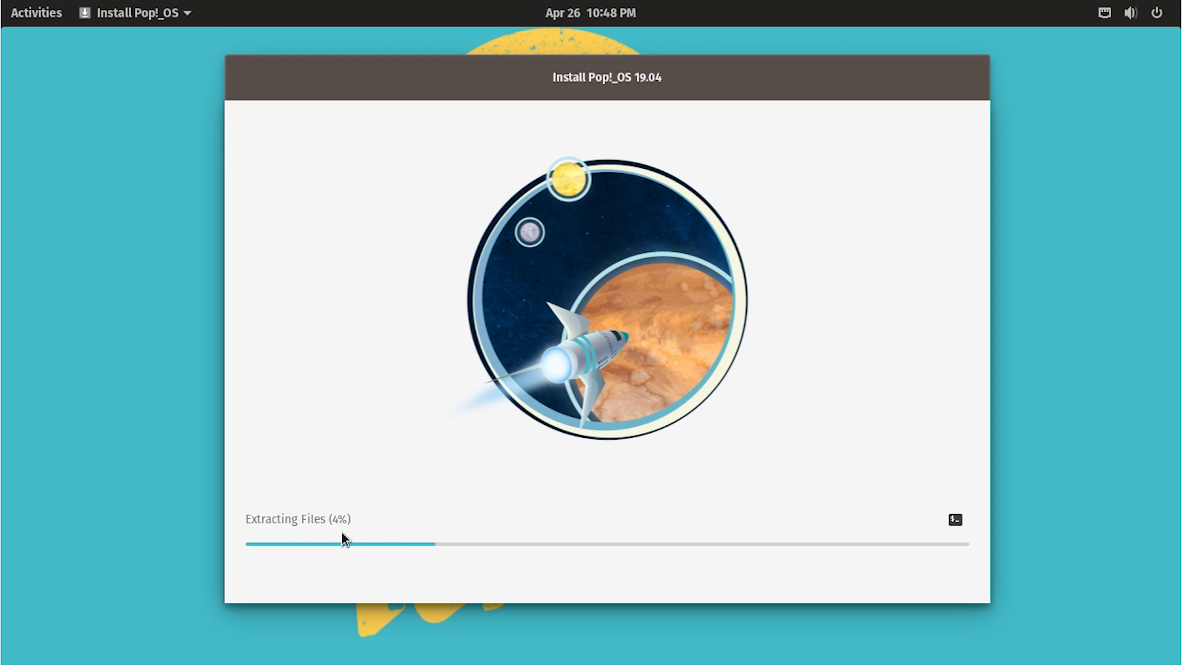
Step: Open the installer's log, read through its disk partitioning and file extraction entries, and hide it again
click(952, 523)
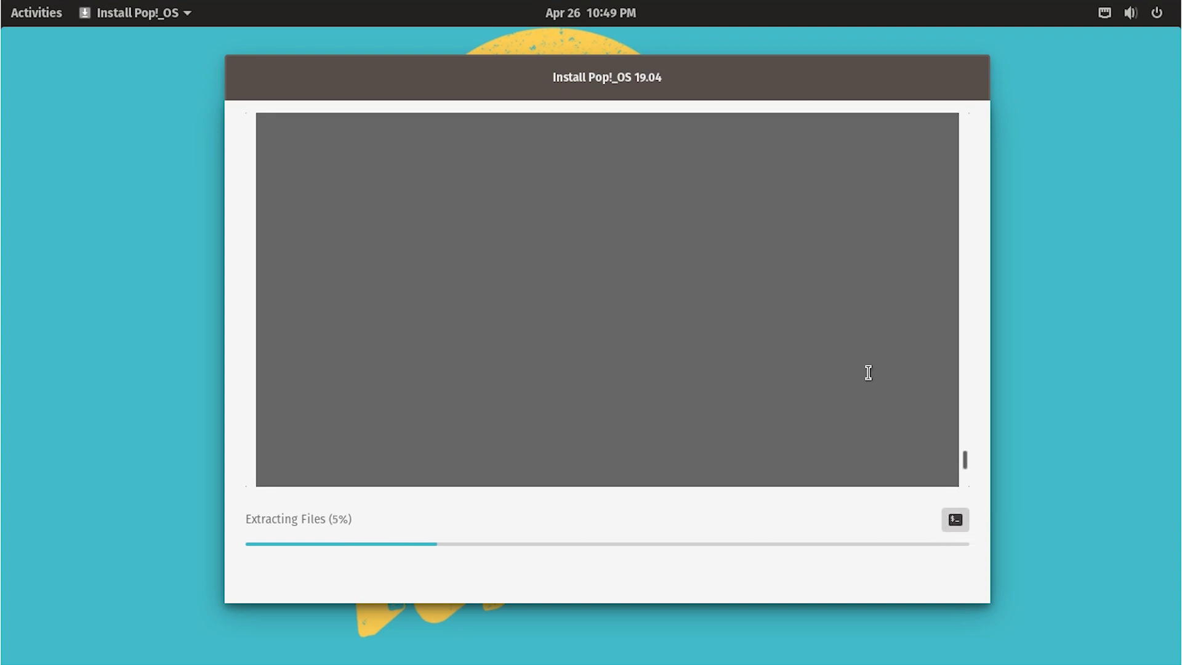
scroll(865, 372, up, 5)
scroll(865, 377, up, 15)
scroll(864, 378, down, 20)
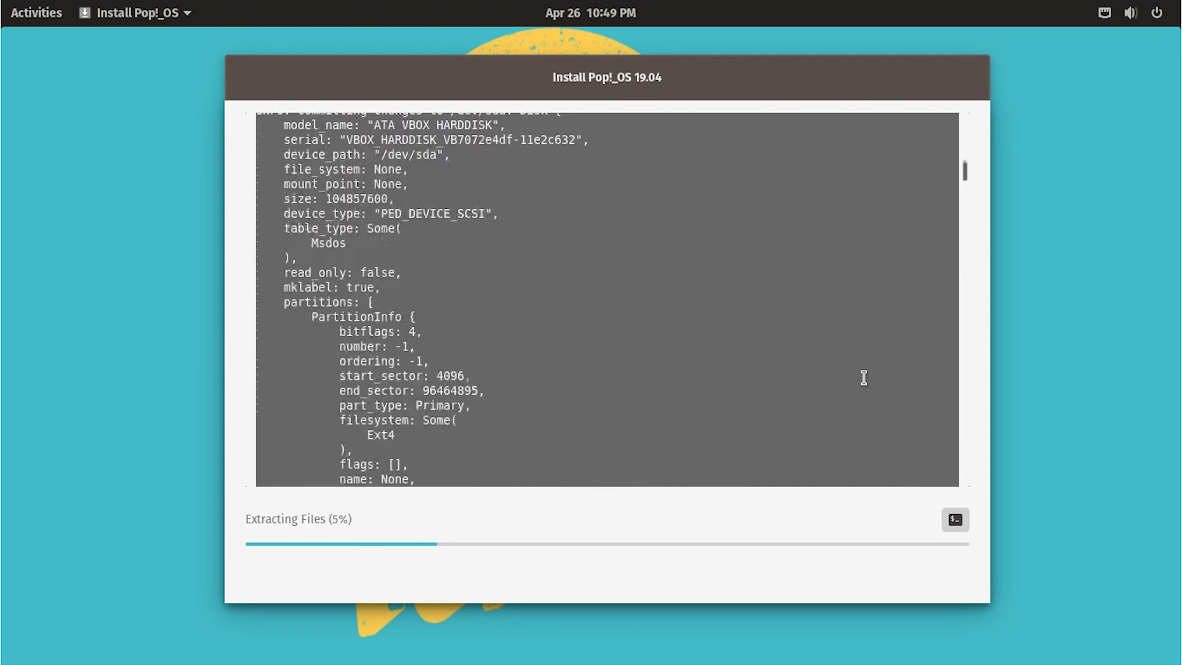
scroll(864, 378, down, 15)
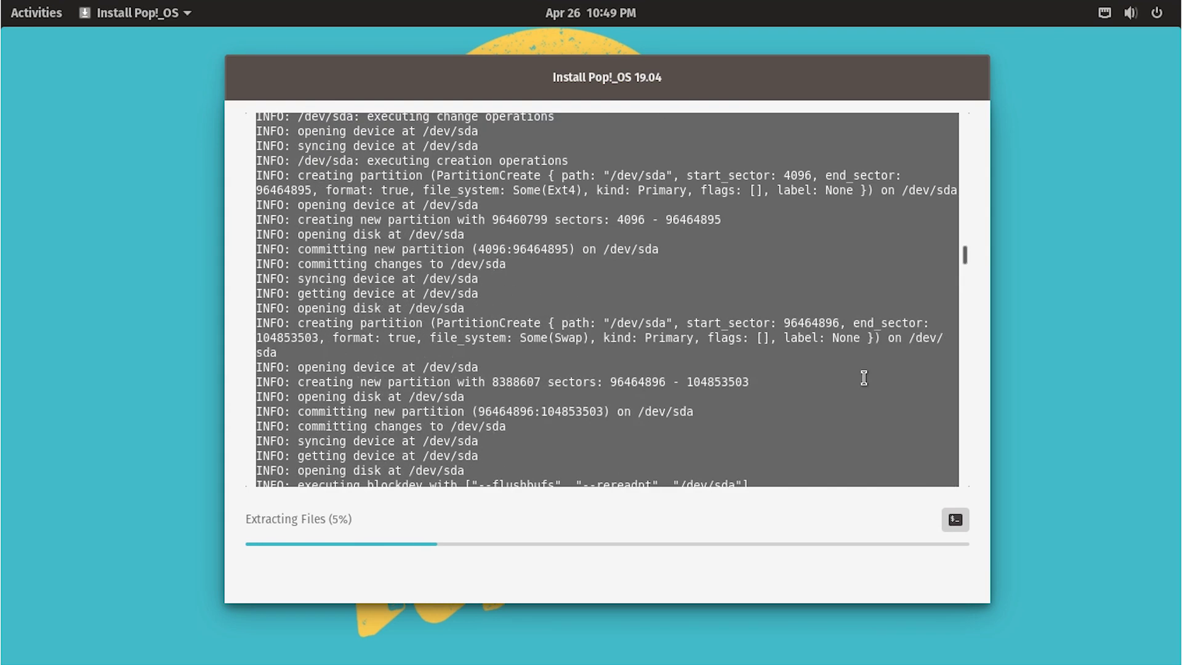
scroll(864, 378, up, 1)
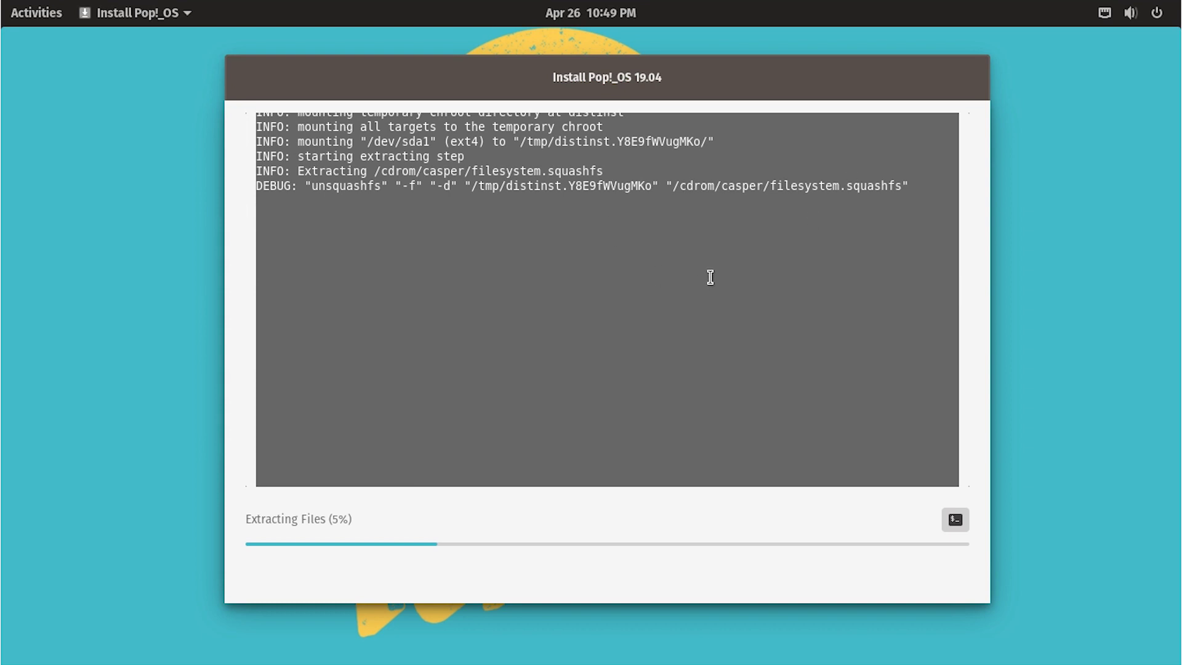
scroll(710, 277, up, 10)
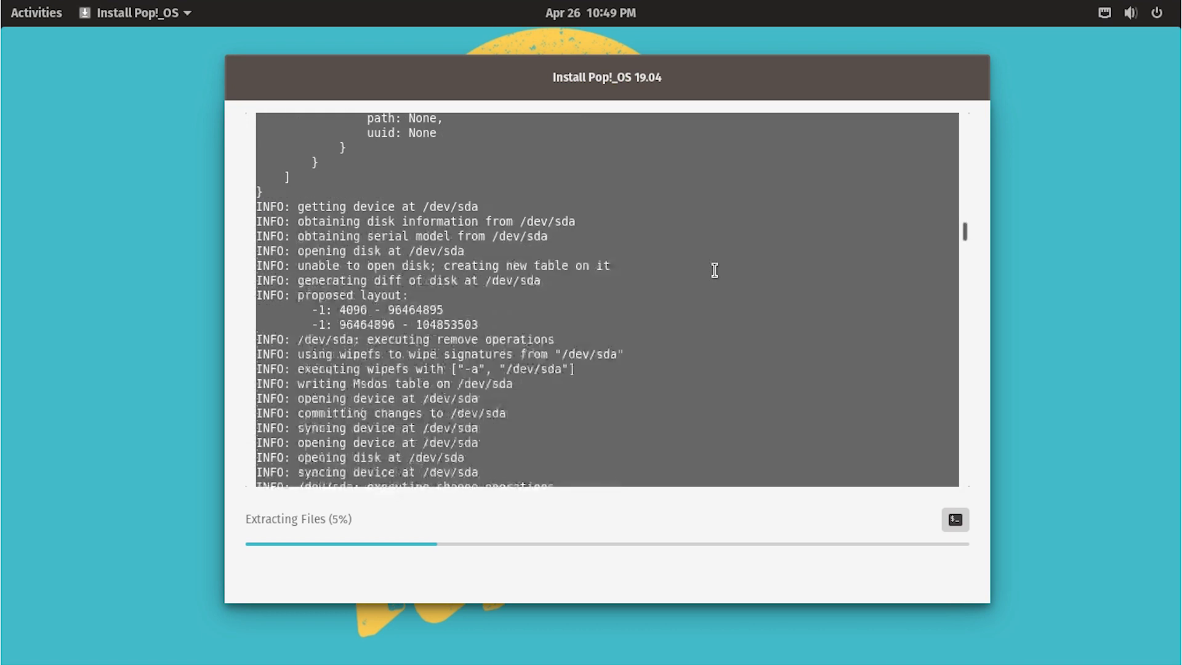
scroll(712, 268, up, 10)
scroll(711, 283, down, 15)
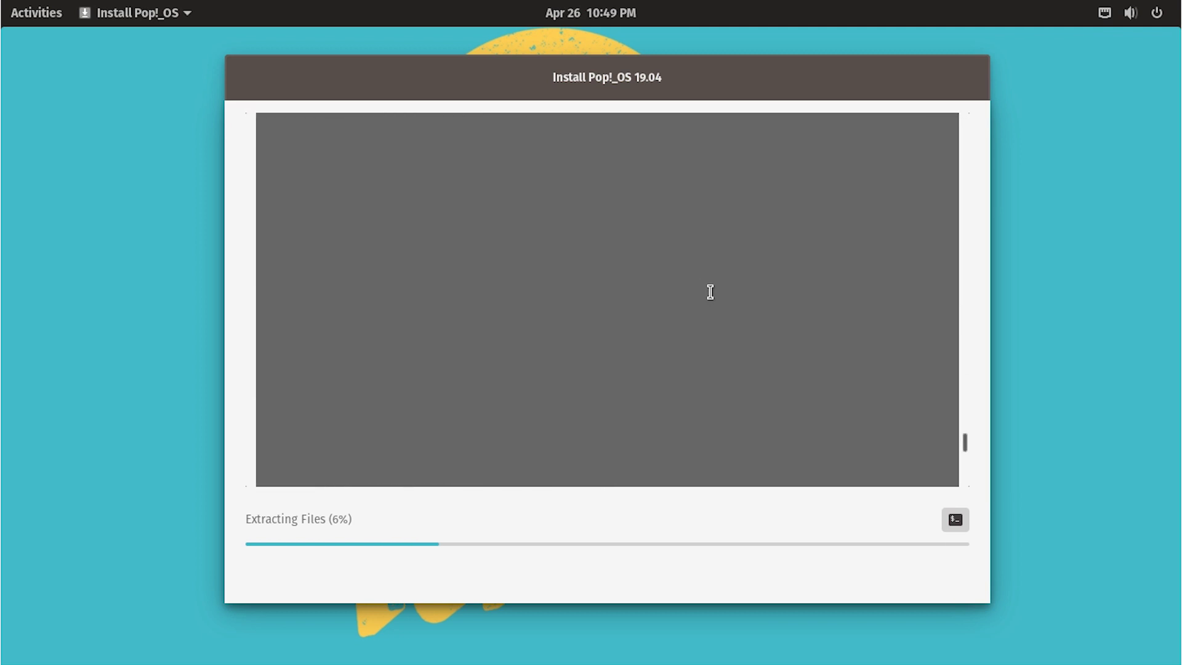
scroll(710, 292, down, 5)
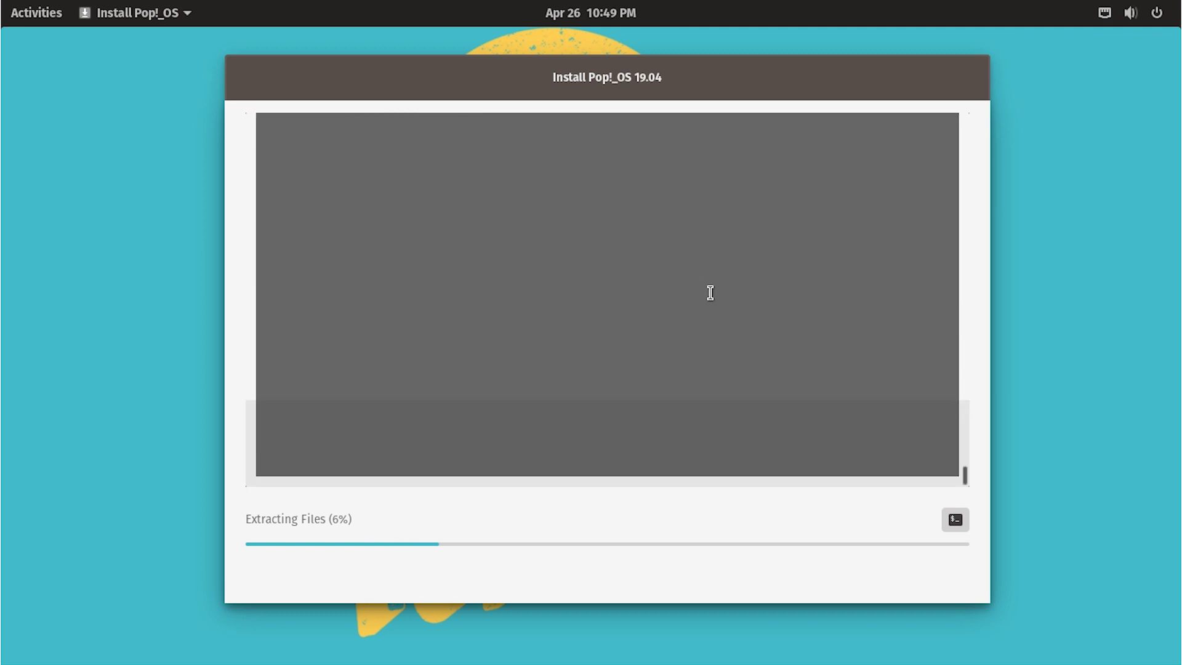
click(954, 520)
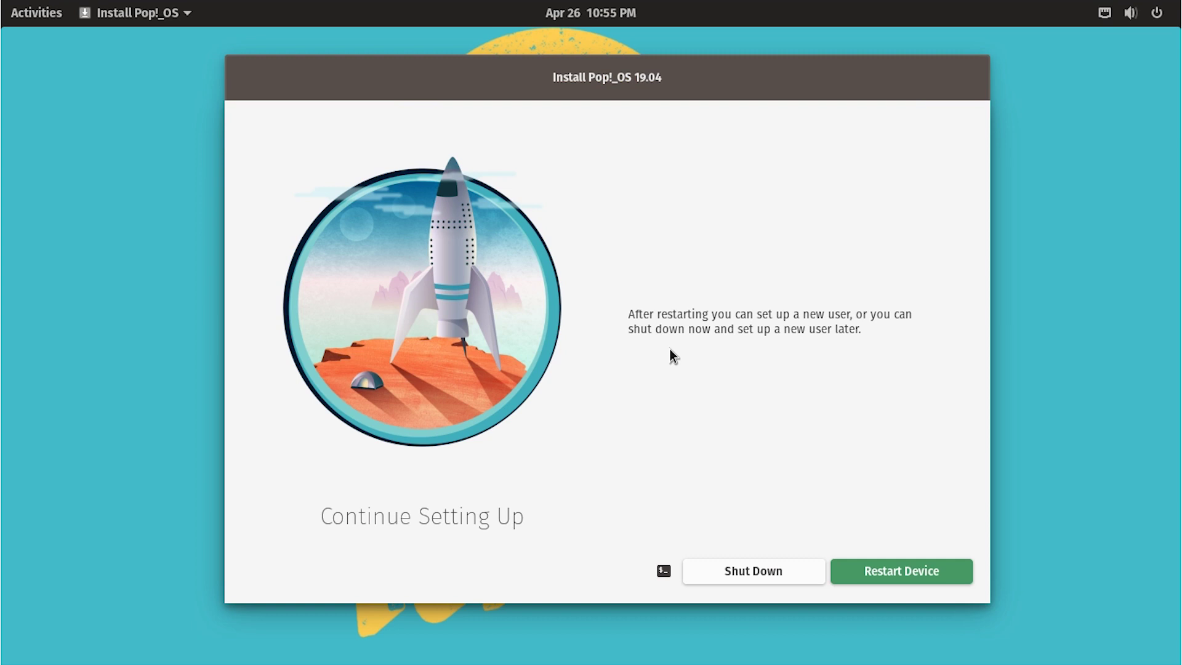
Step: Restart into the installed system and accept the English (US) keyboard layout and enabled Location Services in its initial setup
click(854, 572)
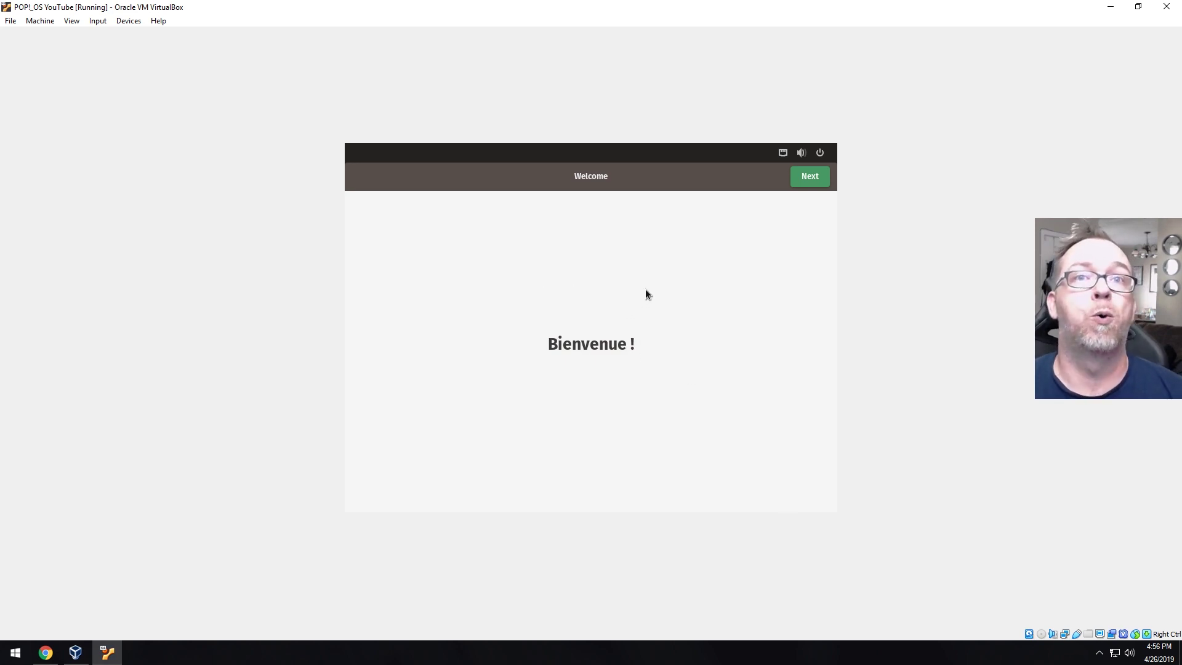
click(798, 183)
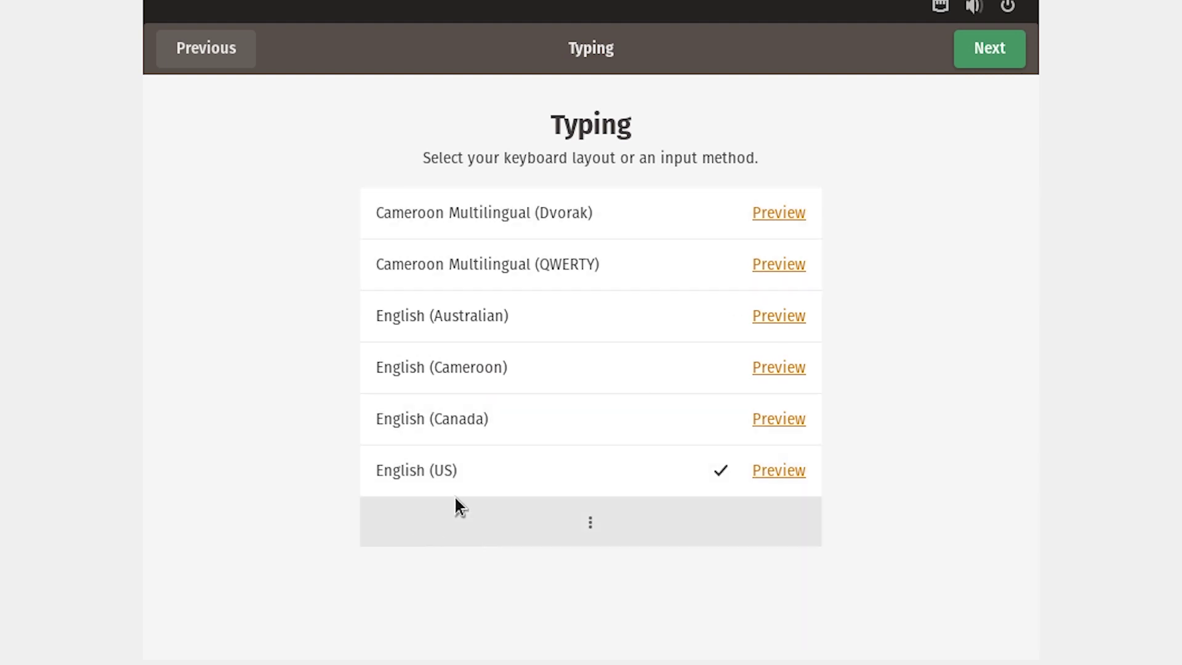
click(981, 64)
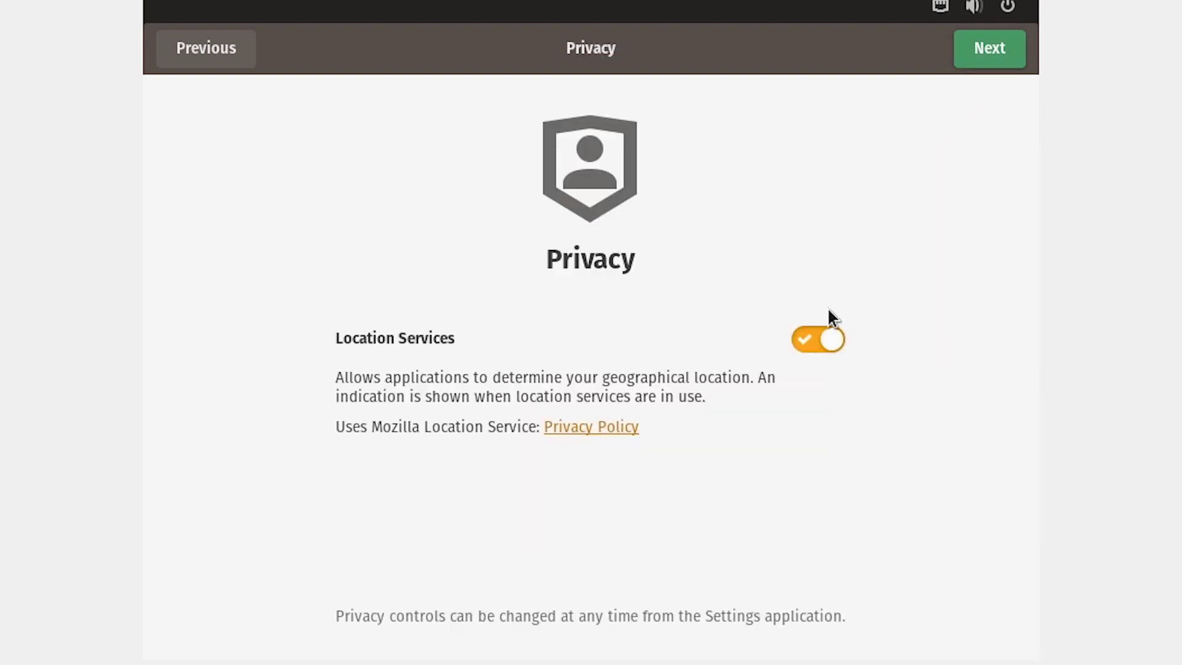
click(1007, 60)
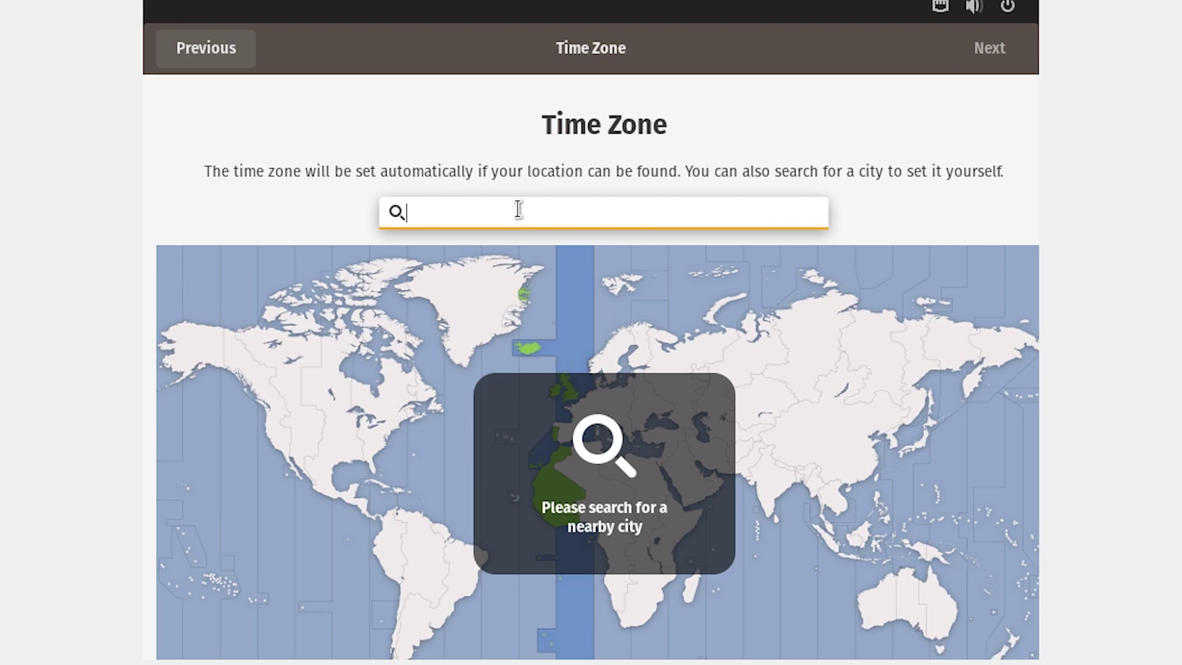
Step: Set the time zone to Denver, Colorado, United States, and skip connecting online accounts
text(Denver)
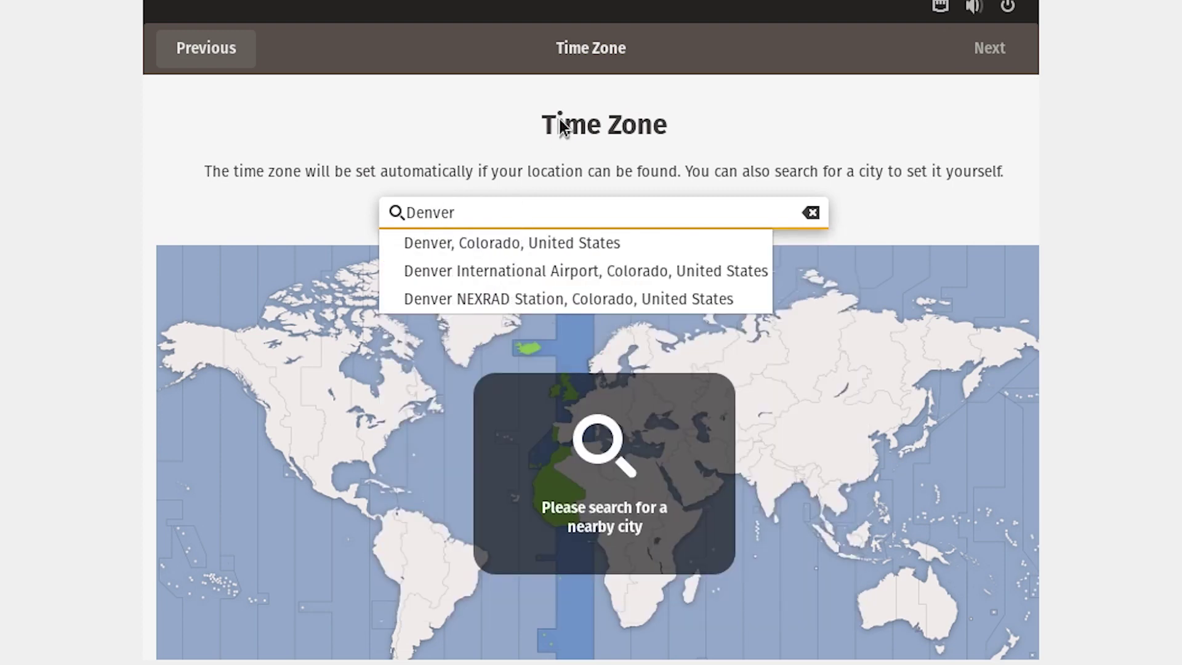
click(519, 243)
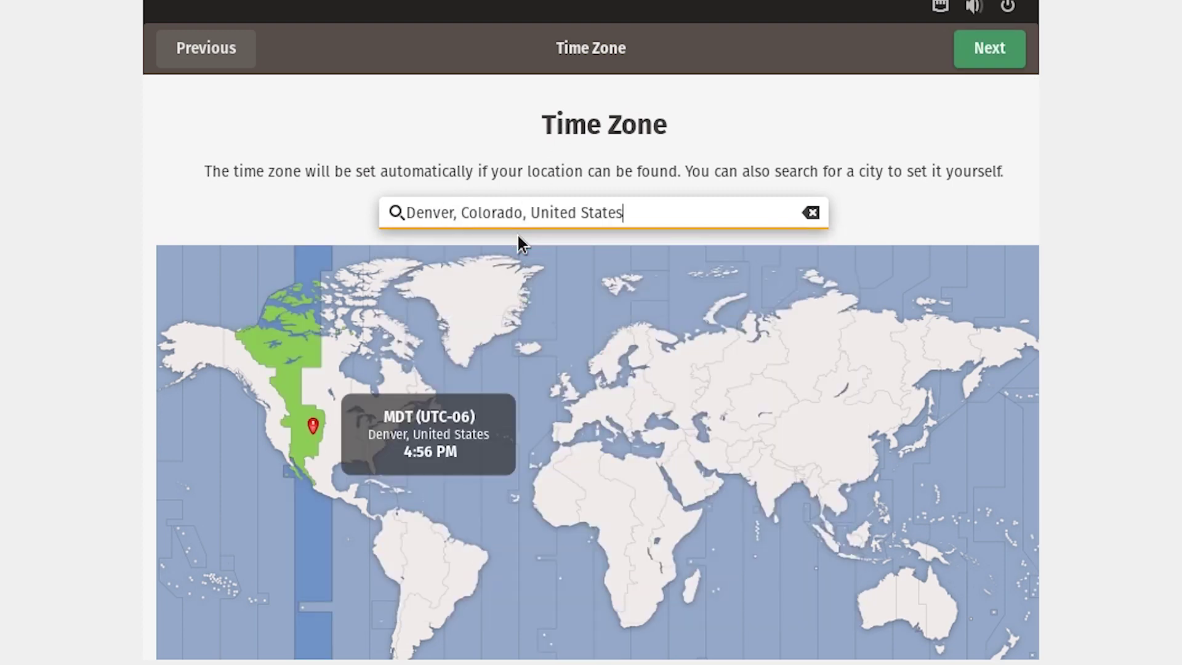
click(978, 49)
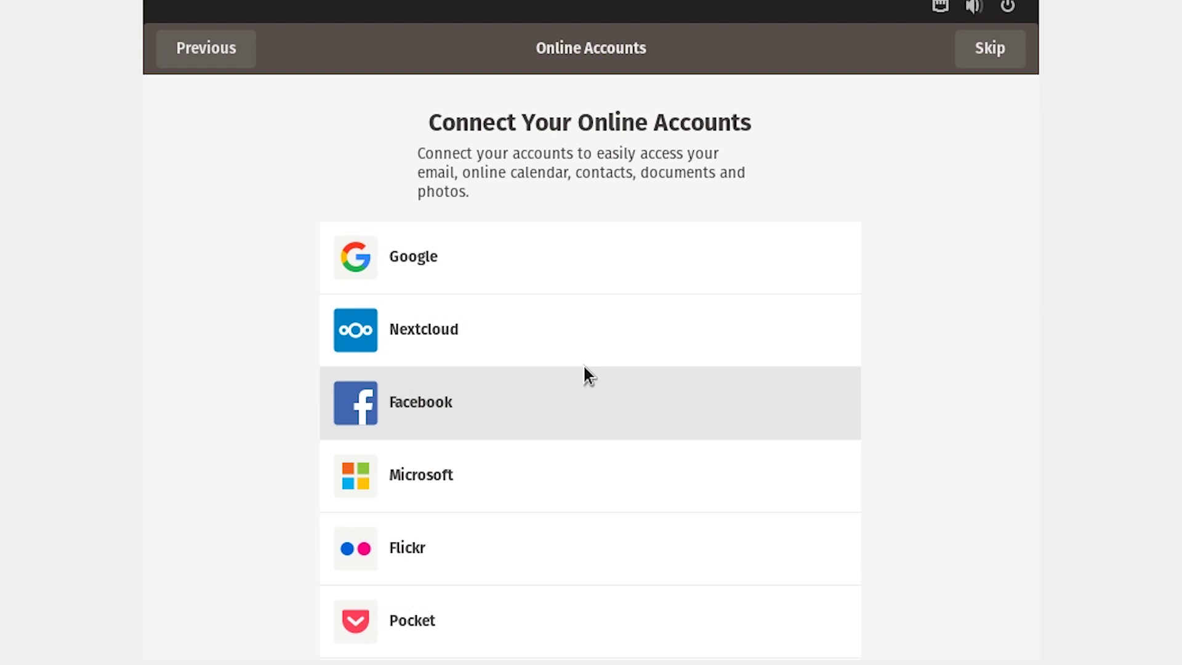
click(970, 58)
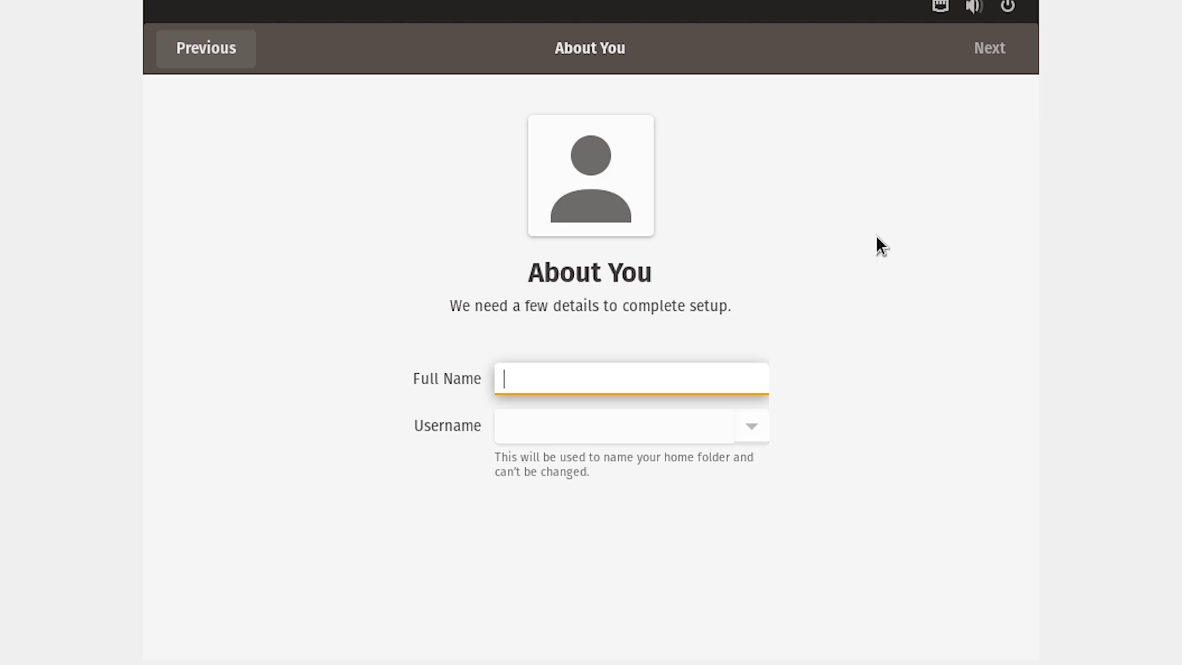
Step: Enter the account's full name, keep the suggested username, and choose the headphones picture as the avatar
text(DB Tech)
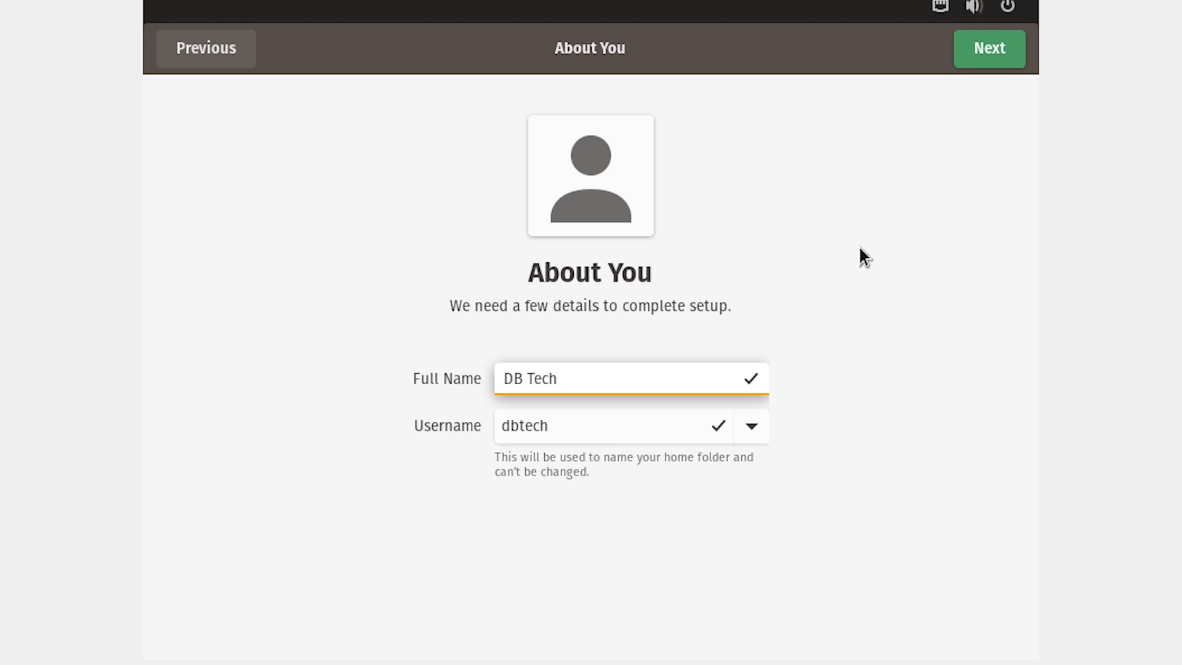
click(593, 182)
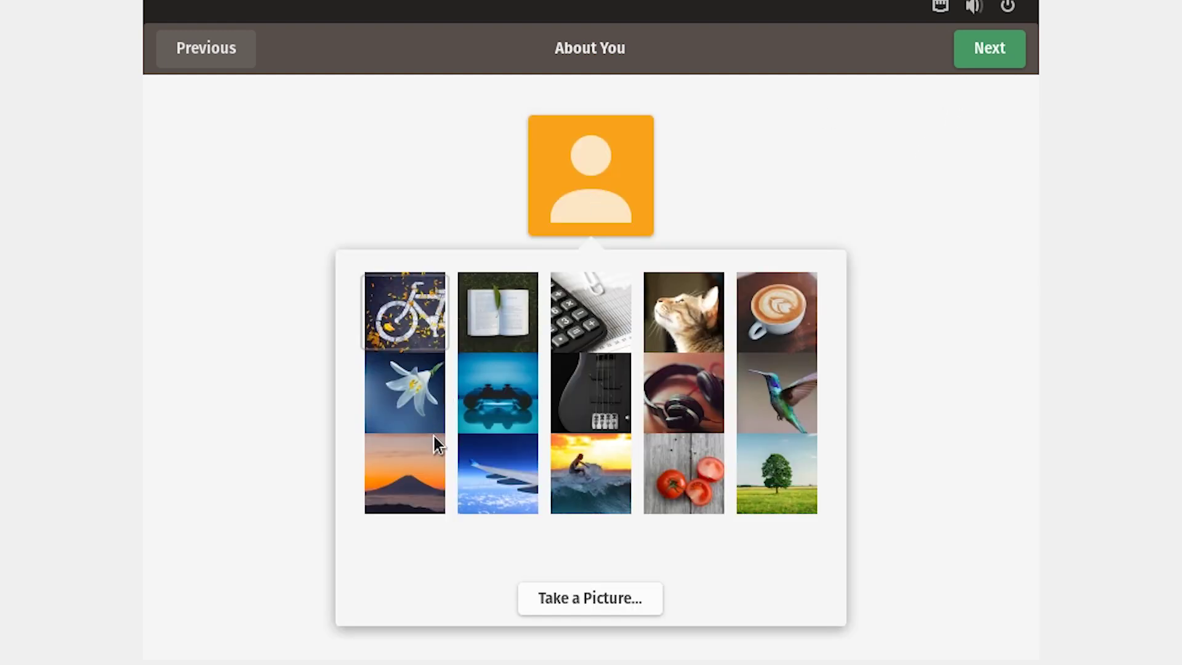
click(684, 401)
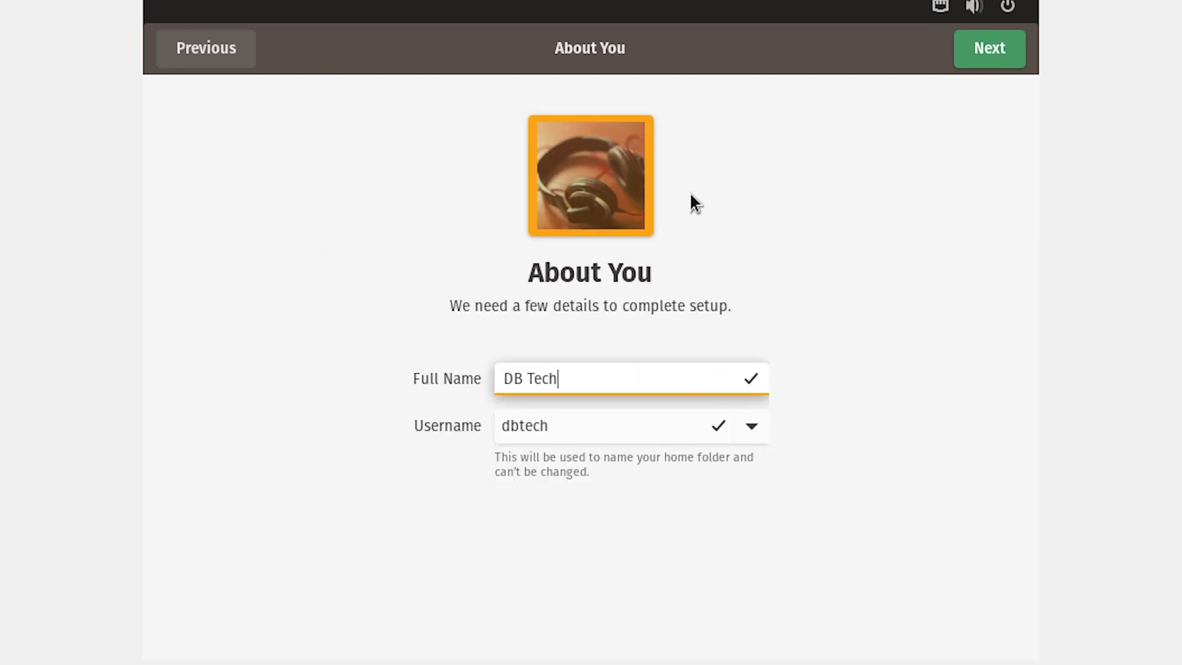
click(980, 55)
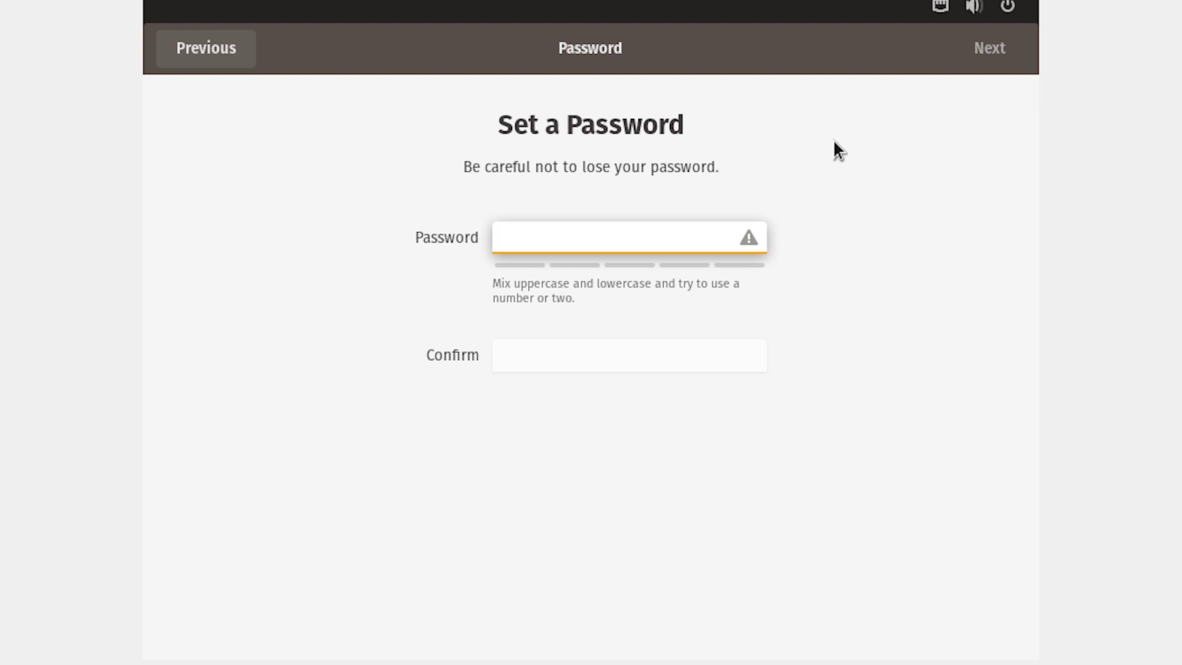
Step: Set and confirm the account password, and finish the initial setup to start using Pop!_OS
text(••••••••)
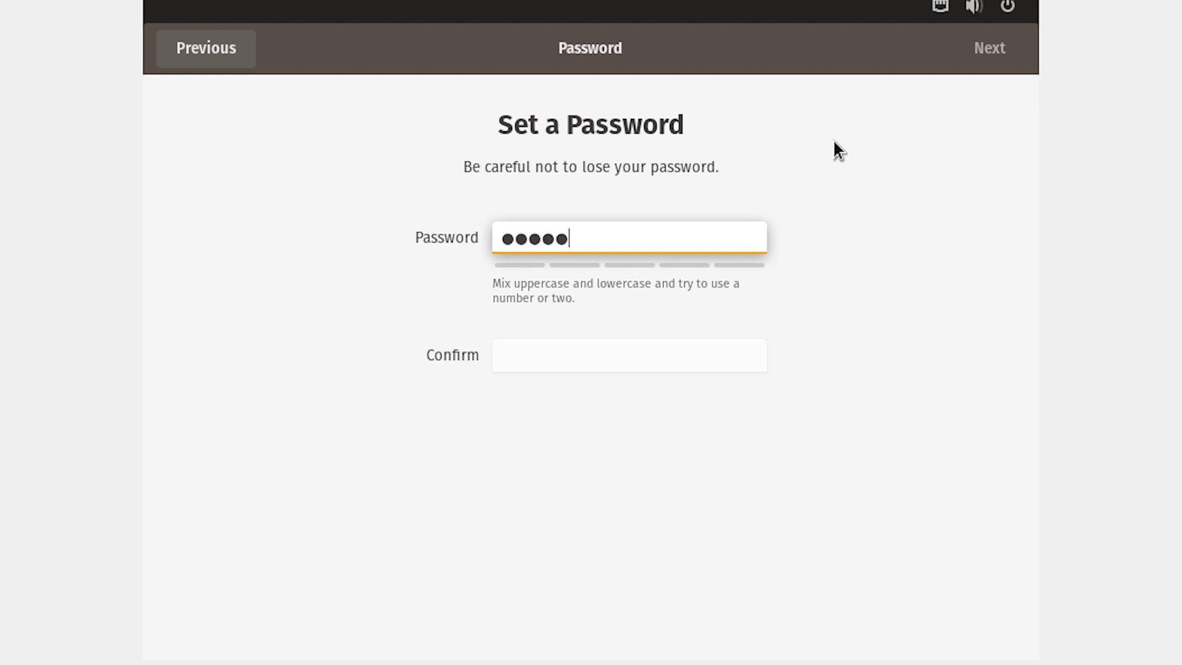
key(Tab)
text(••••••••)
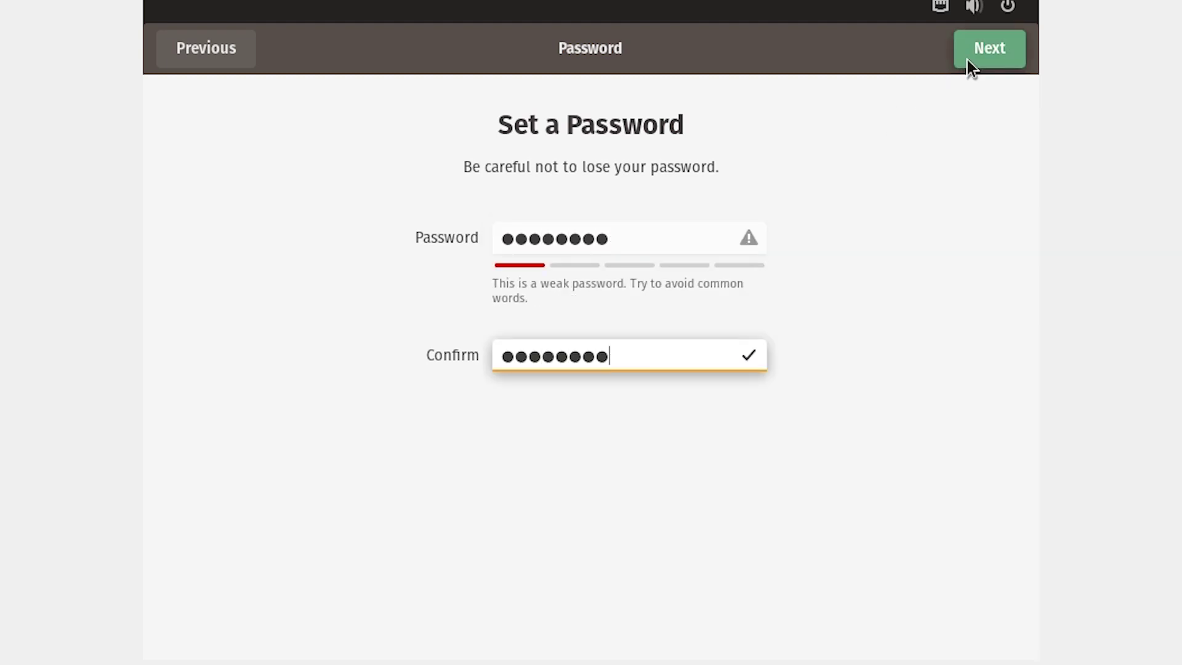
click(966, 60)
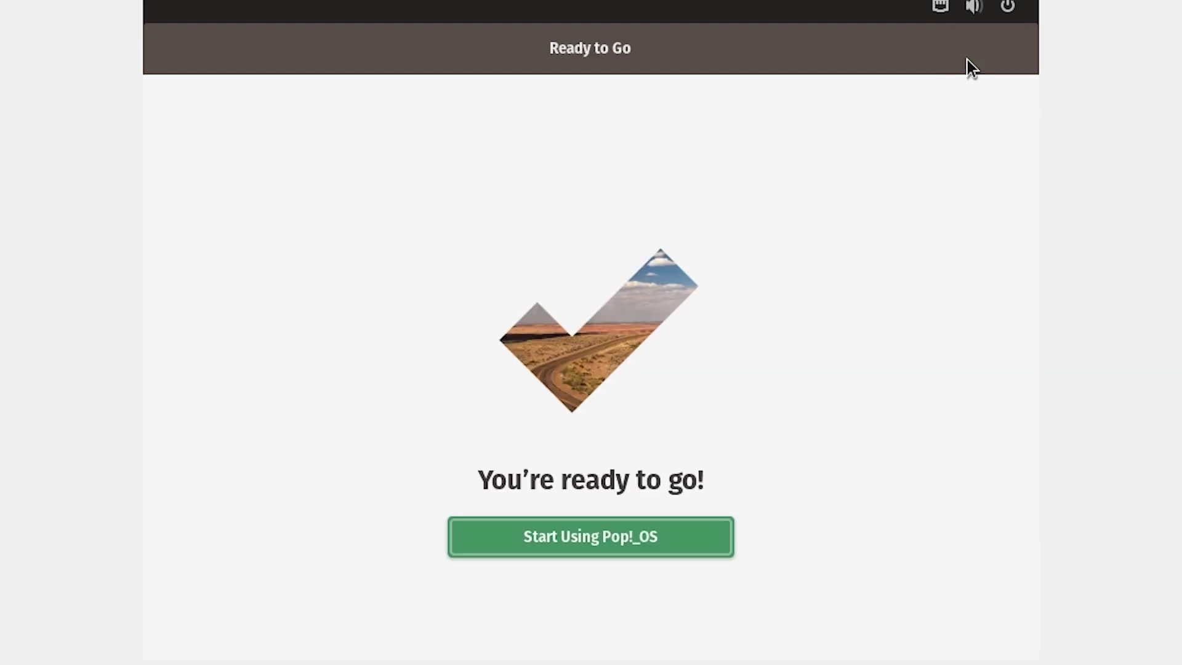
click(663, 536)
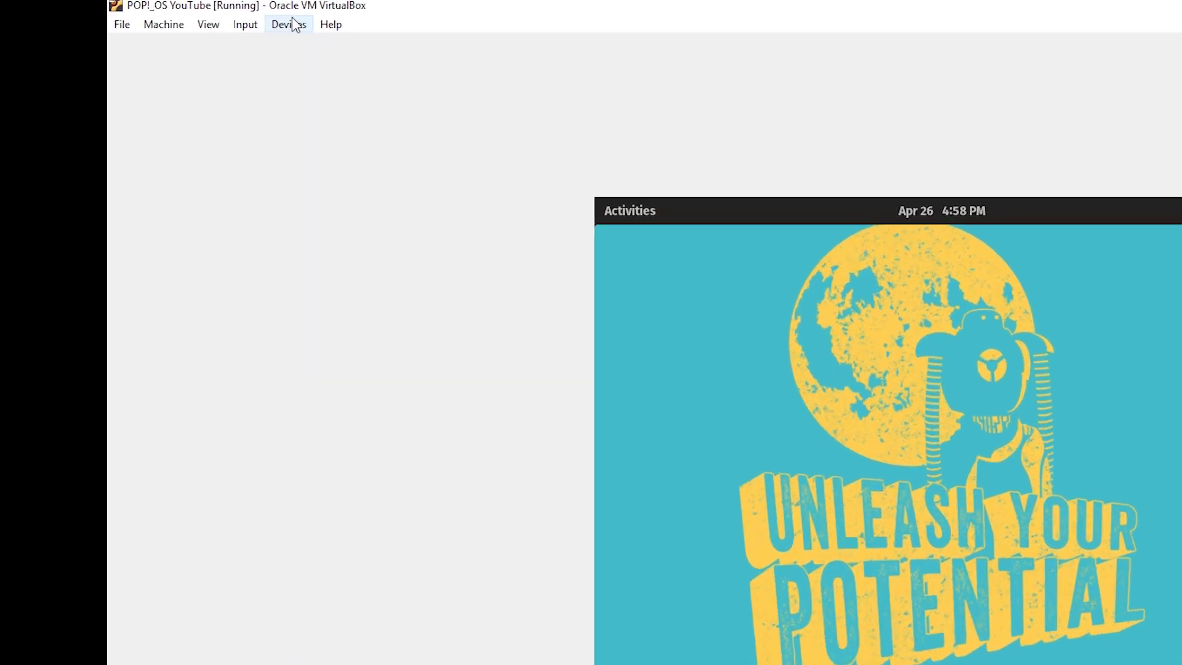
Step: Insert the Guest Additions CD image, run its installer authenticated with the account password, and dismiss the repeated run prompt and the finished terminal
click(359, 25)
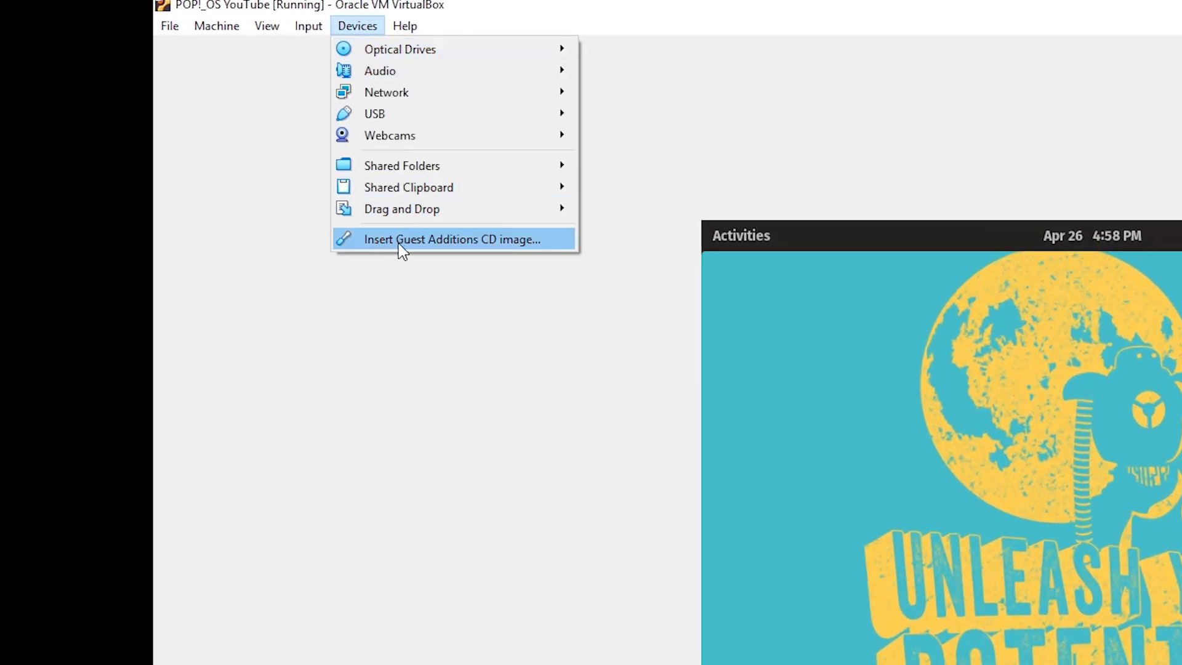
click(468, 245)
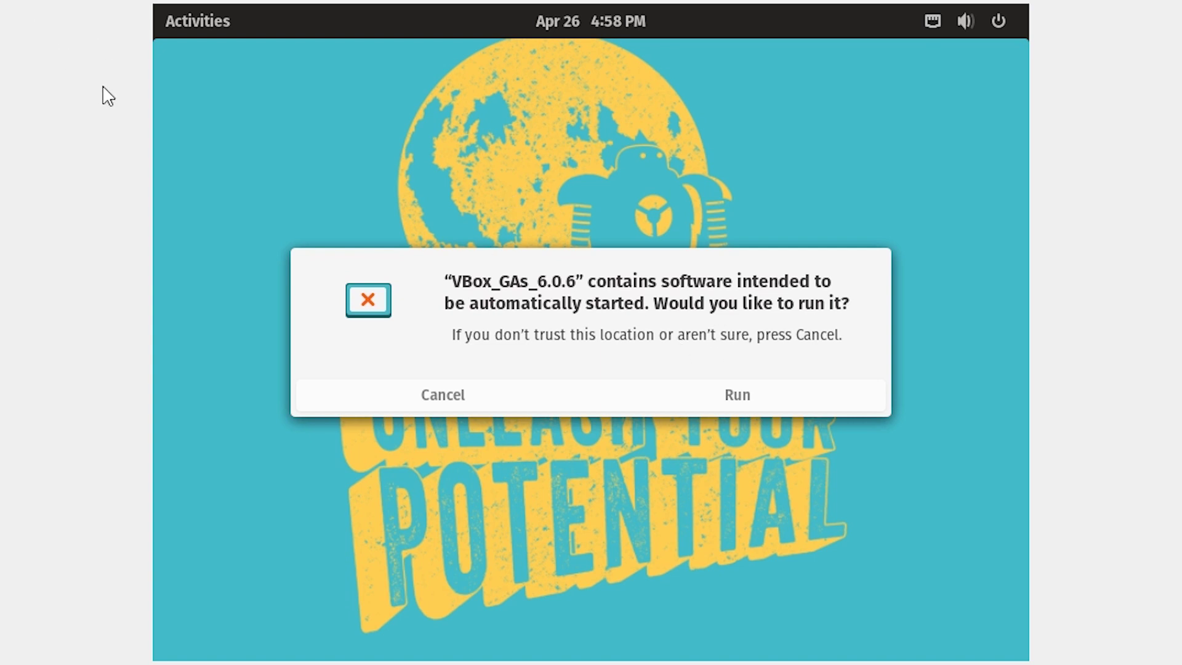
click(703, 408)
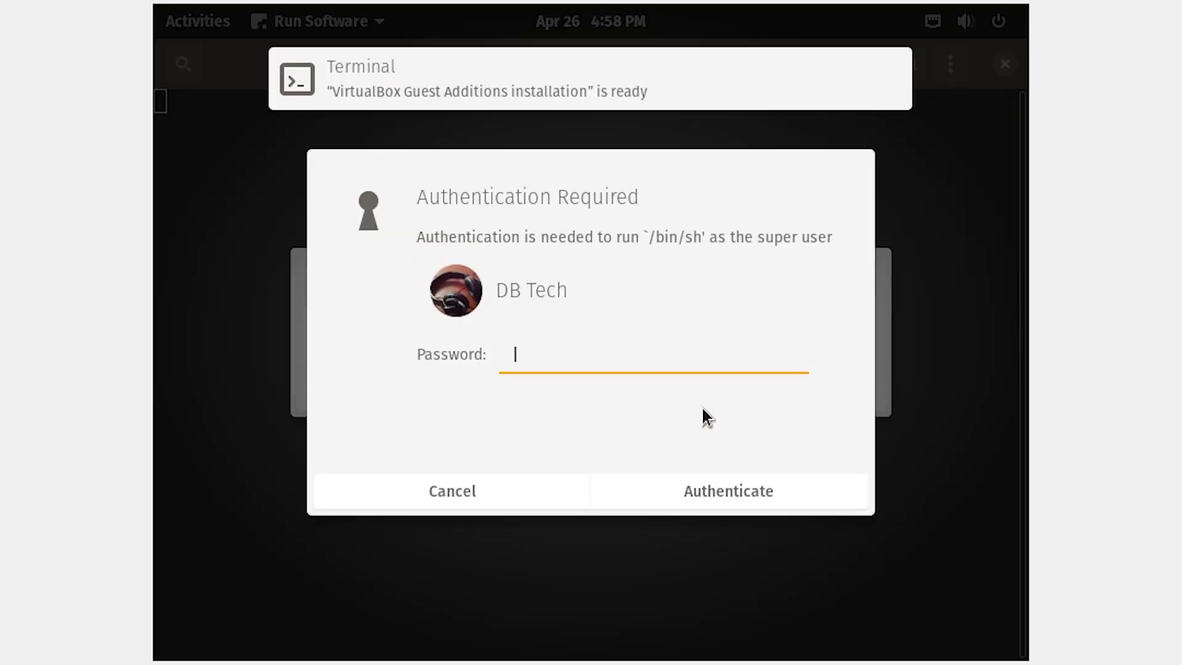
text(•••••••••)
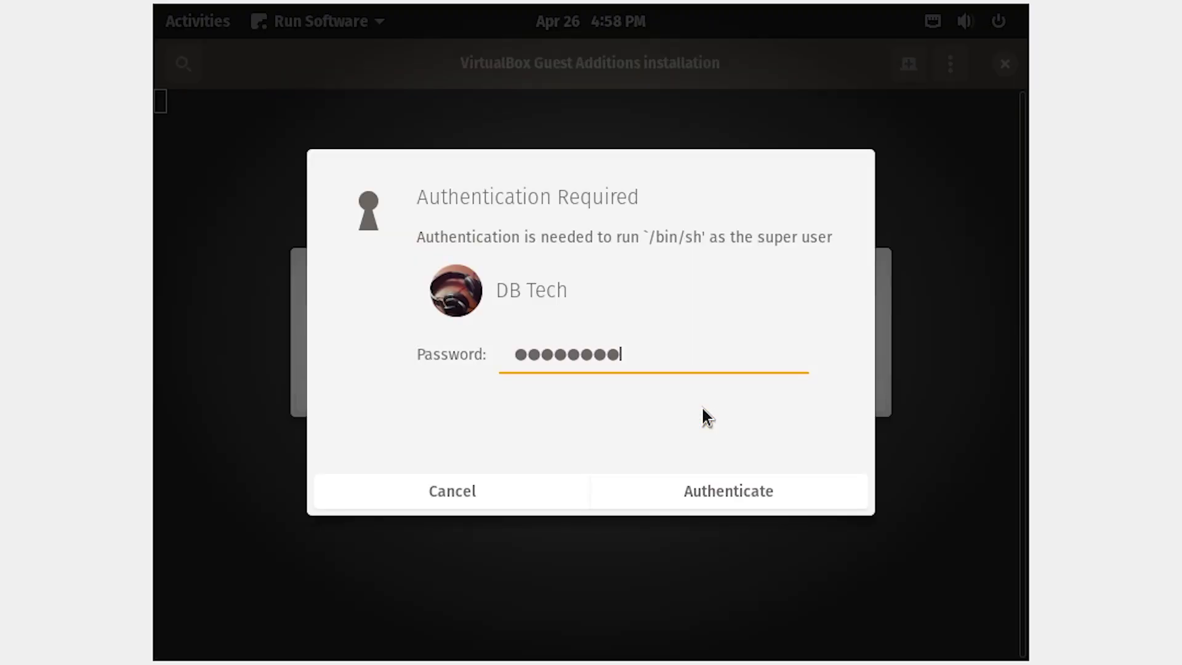
key(Return)
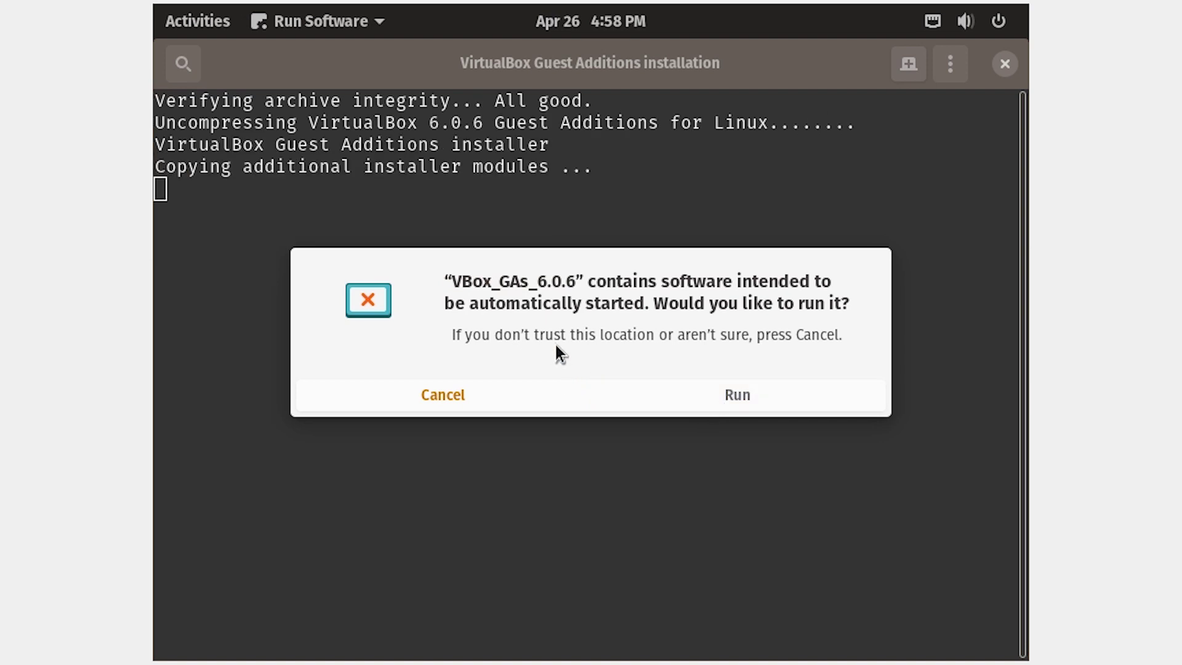
click(464, 395)
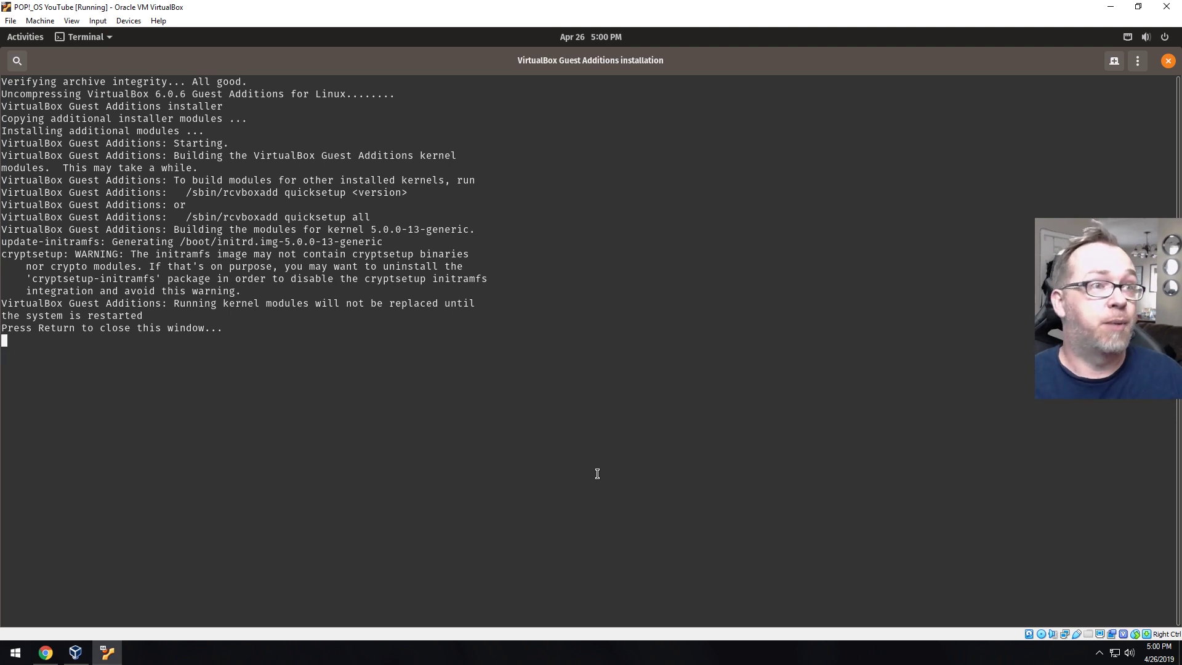
key(Return)
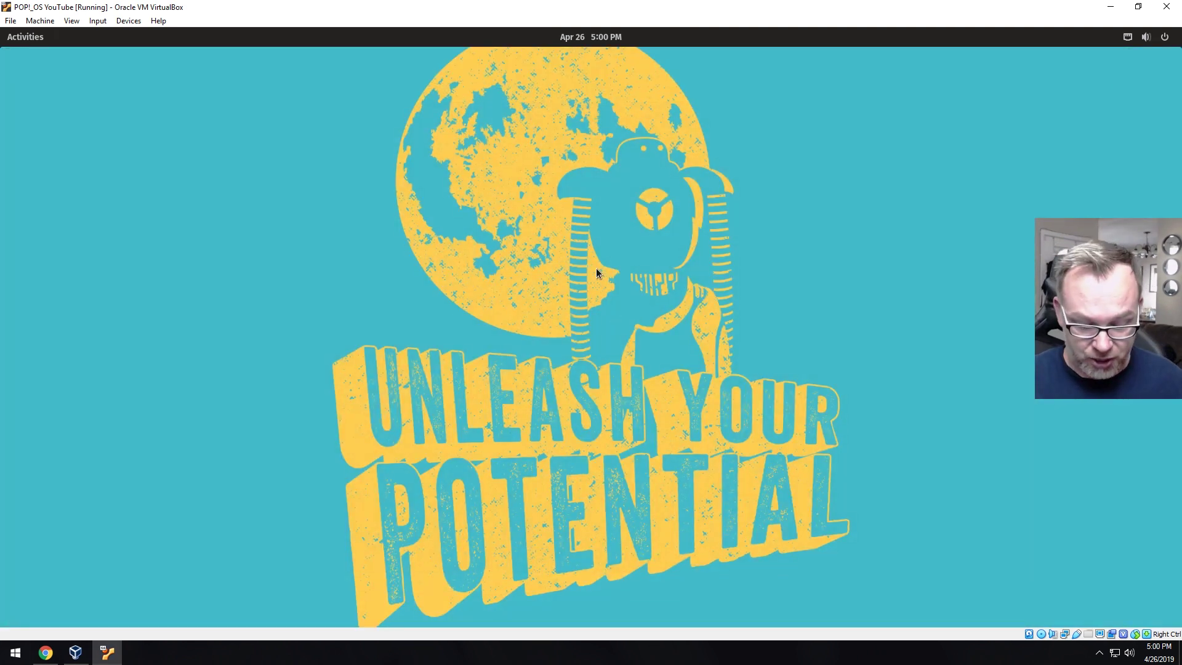
Step: Request full-screen mode for the virtual machine window
key(ctrl+f)
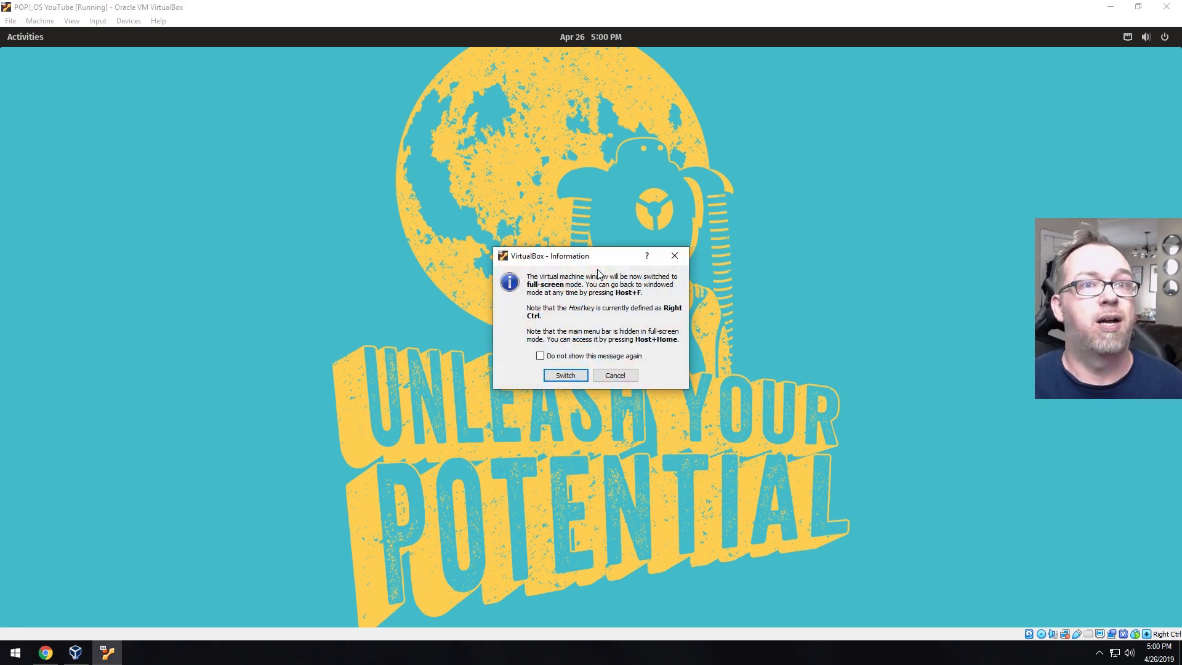